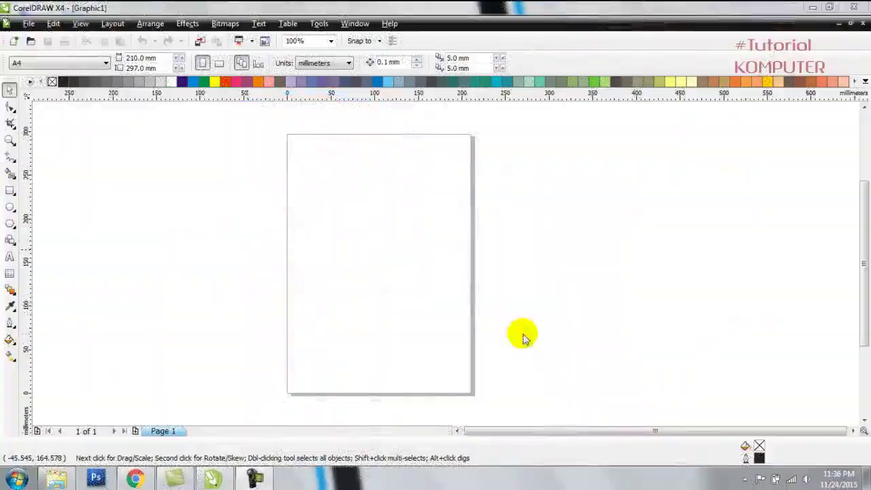
# Type the letter S mid-page, enlarge it, centre it and make it bold.
pyautogui.click(10, 257)
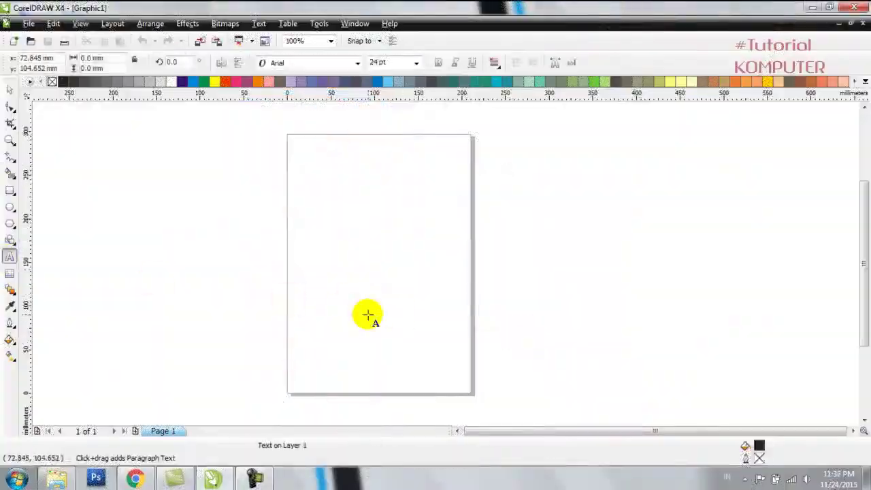
pyautogui.click(367, 315)
pyautogui.write('3')
pyautogui.click(10, 89)
pyautogui.moveTo(361, 310); pyautogui.dragTo(433, 371)
pyautogui.moveTo(391, 310); pyautogui.dragTo(378, 219)
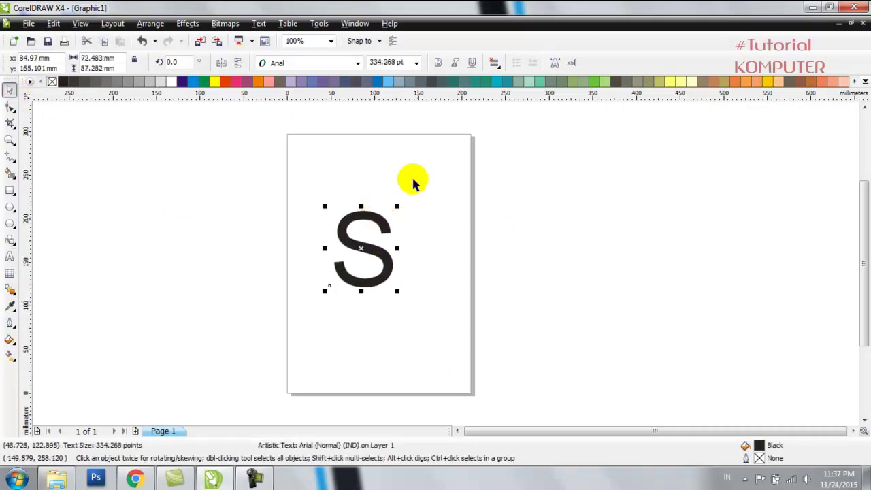
pyautogui.click(438, 63)
# Scale the S to 720 pt, nudge it into place and convert it to curves.
pyautogui.moveTo(398, 291); pyautogui.dragTo(472, 369)
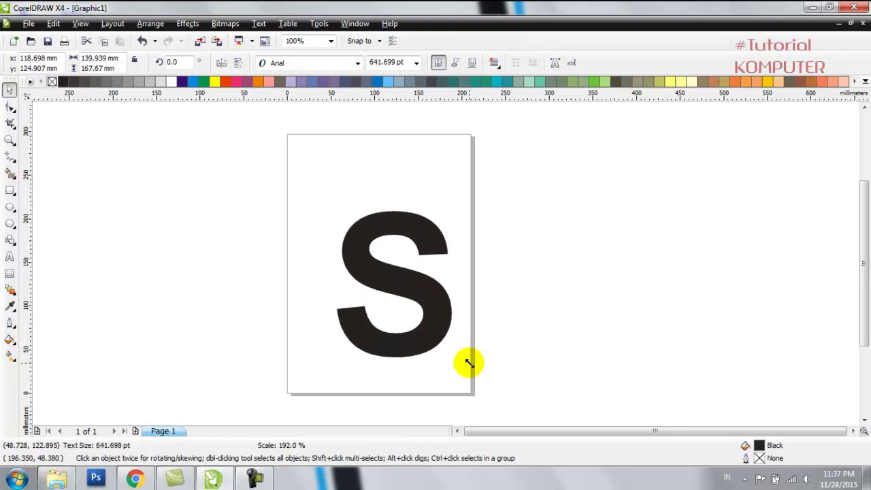
pyautogui.moveTo(444, 310); pyautogui.dragTo(430, 294)
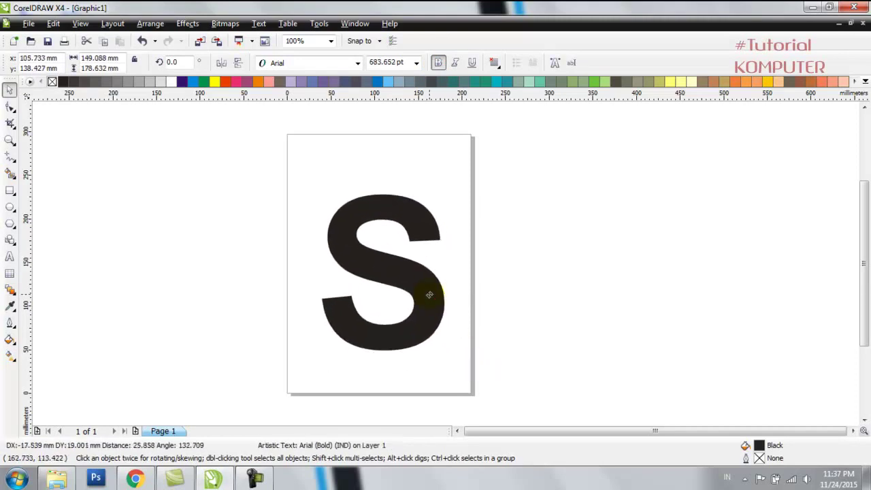
pyautogui.moveTo(403, 211); pyautogui.dragTo(394, 201)
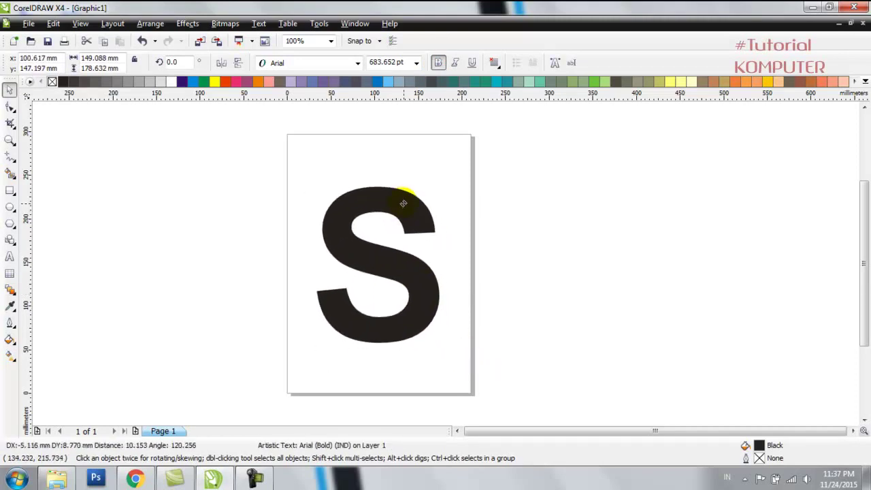
pyautogui.moveTo(443, 344); pyautogui.dragTo(449, 351)
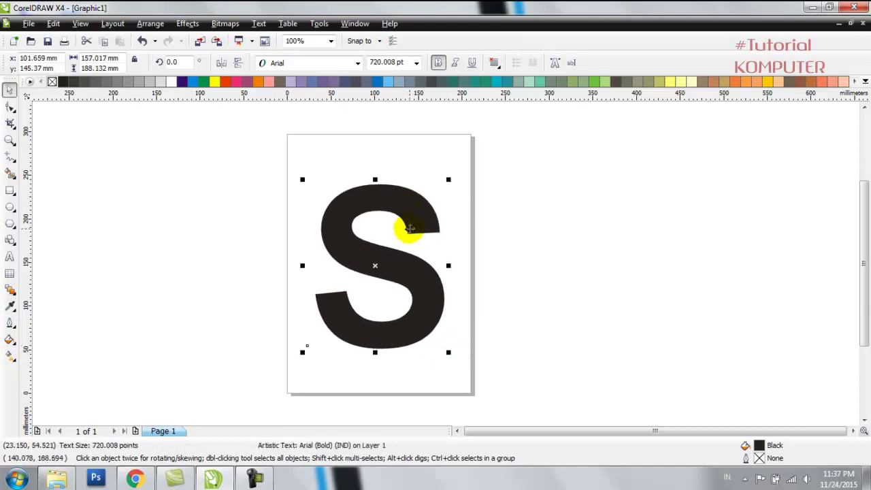
pyautogui.rightClick(408, 214)
pyautogui.click(446, 235)
# Draw a tall narrow rectangle through the S, align both and trim the S with it.
pyautogui.click(10, 190)
pyautogui.moveTo(373, 170); pyautogui.dragTo(388, 361)
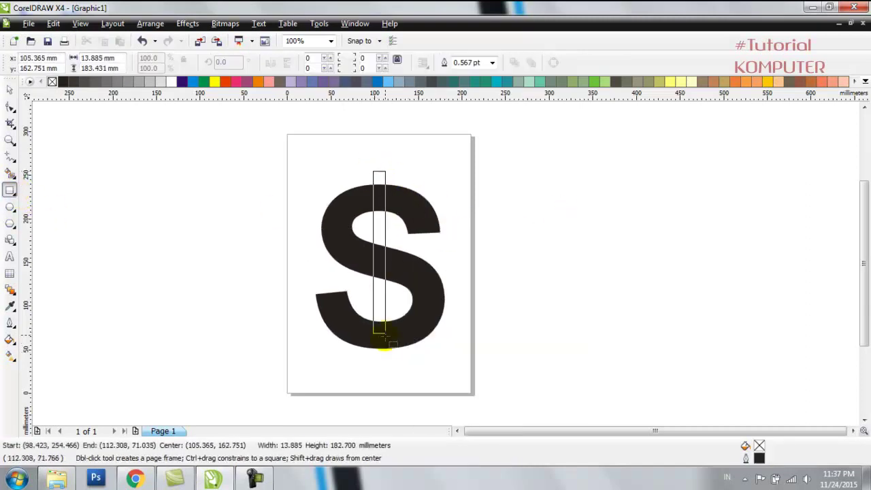
pyautogui.click(10, 89)
pyautogui.moveTo(521, 155); pyautogui.dragTo(237, 350)
pyautogui.click(150, 23)
pyautogui.moveTo(187, 72)
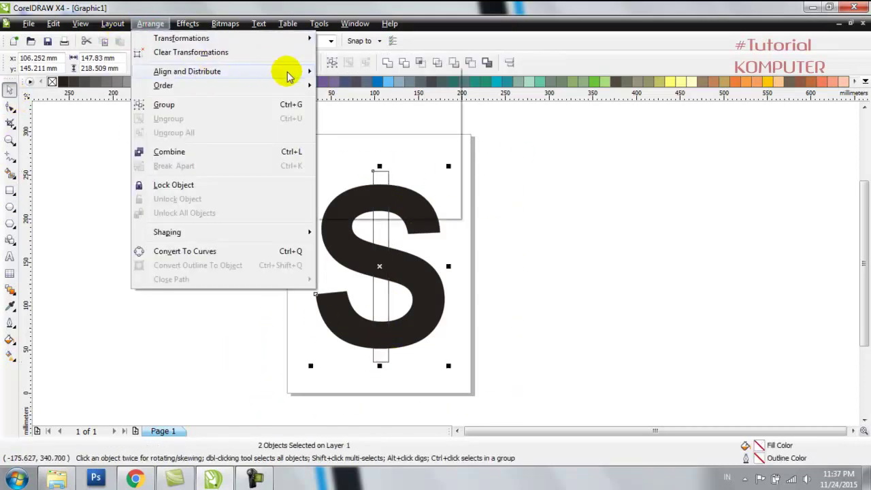
pyautogui.click(397, 146)
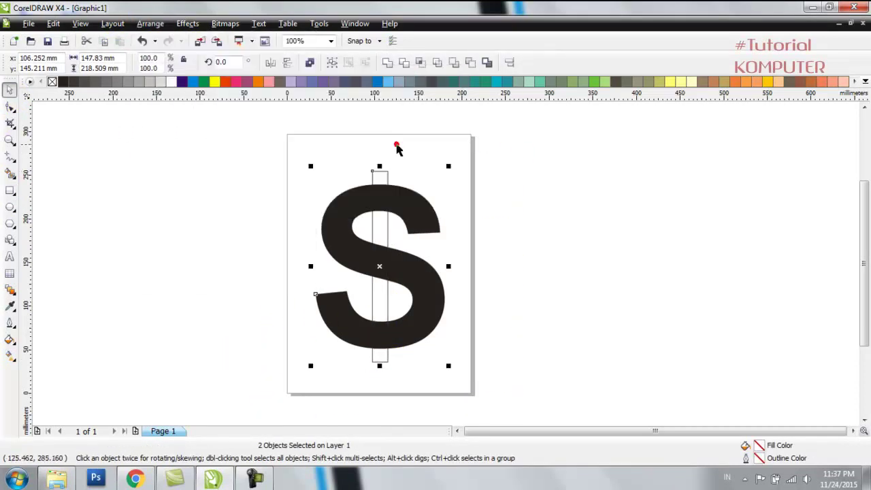
pyautogui.click(439, 65)
pyautogui.click(525, 173)
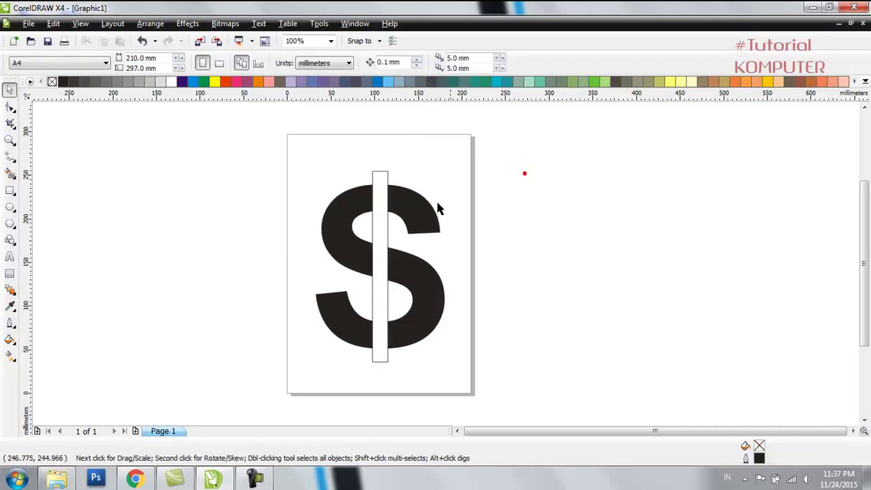
# Narrow the trimming rectangle to about 11 mm wide.
pyautogui.click(379, 226)
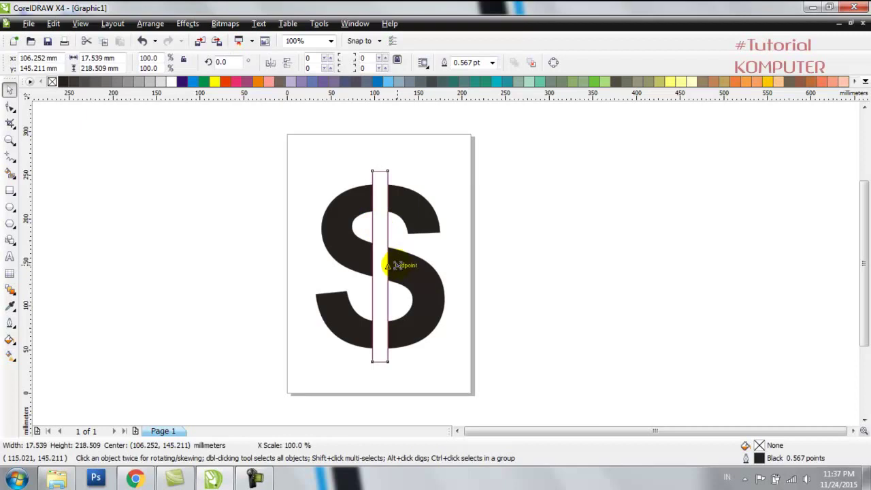
pyautogui.moveTo(397, 265); pyautogui.dragTo(380, 266)
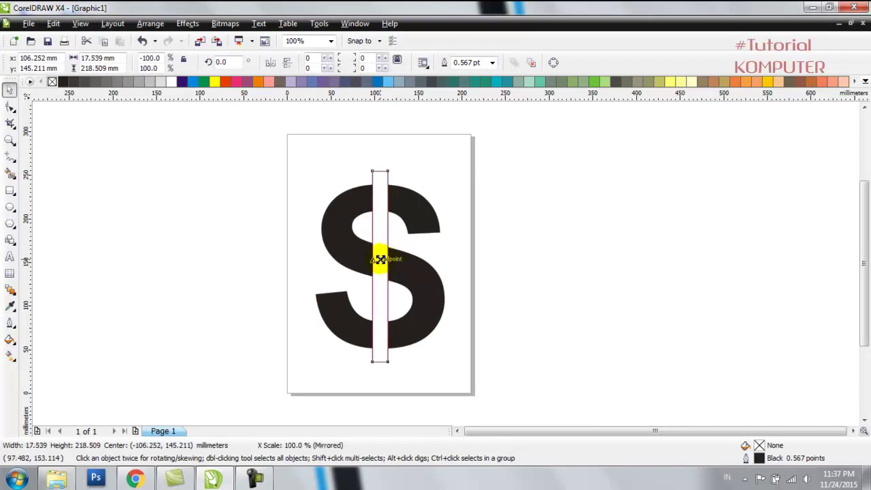
pyautogui.click(484, 259)
pyautogui.scroll(1, 380, 271)
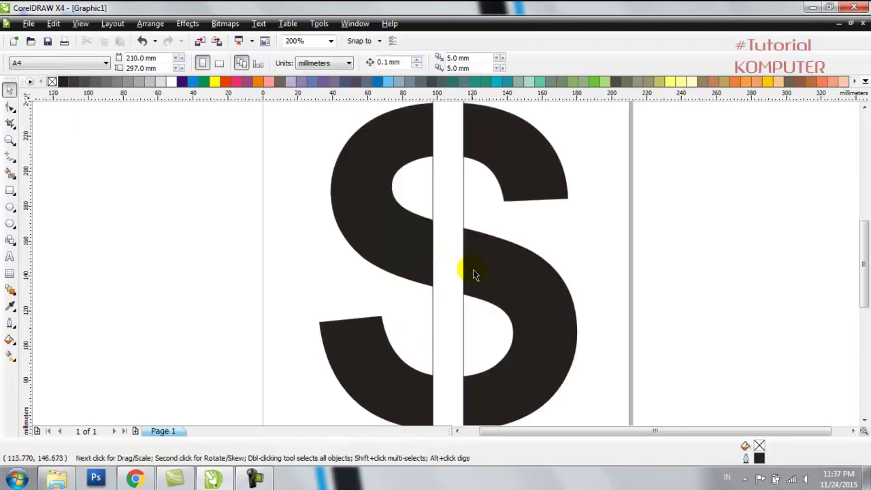
pyautogui.click(453, 263)
pyautogui.moveTo(468, 270)
pyautogui.mouseDown()
pyautogui.moveTo(454, 268)
pyautogui.moveTo(544, 381)
pyautogui.mouseUp()
pyautogui.scroll(-1, 453, 265)
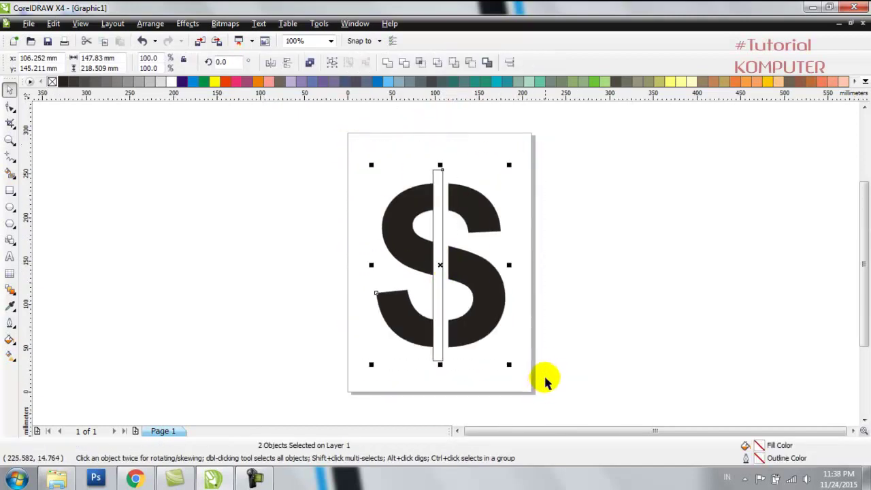
# Align the bar and the S on their vertical and horizontal centres.
pyautogui.click(150, 23)
pyautogui.moveTo(187, 70)
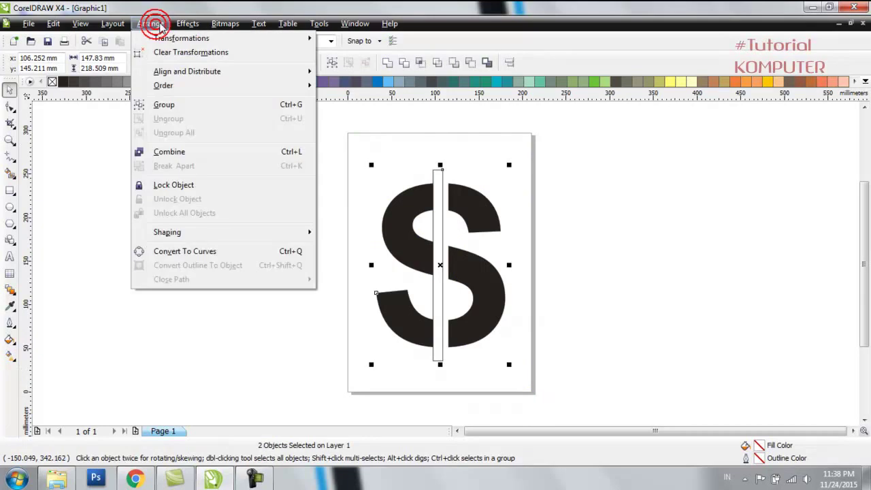
pyautogui.click(409, 142)
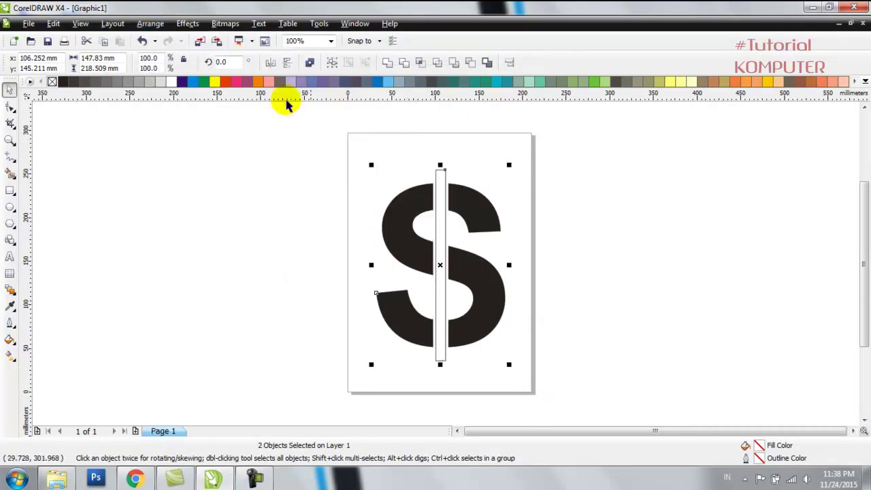
pyautogui.click(150, 23)
pyautogui.moveTo(188, 72)
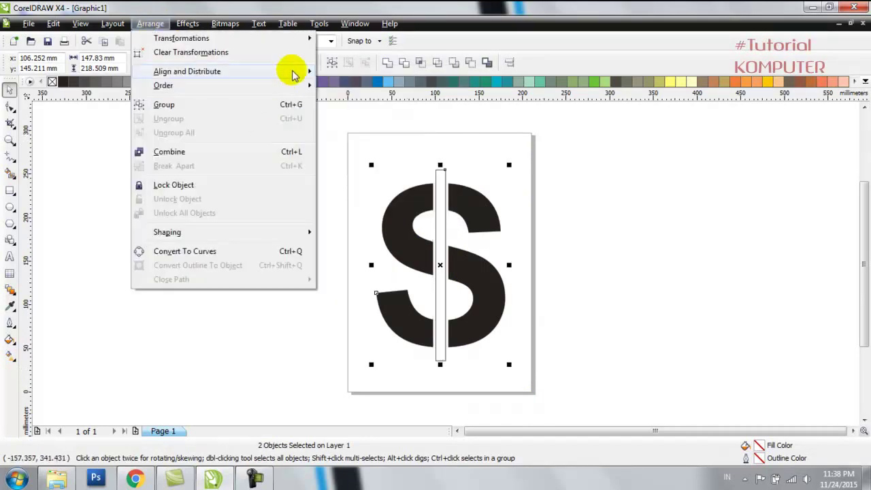
pyautogui.click(416, 130)
pyautogui.click(351, 152)
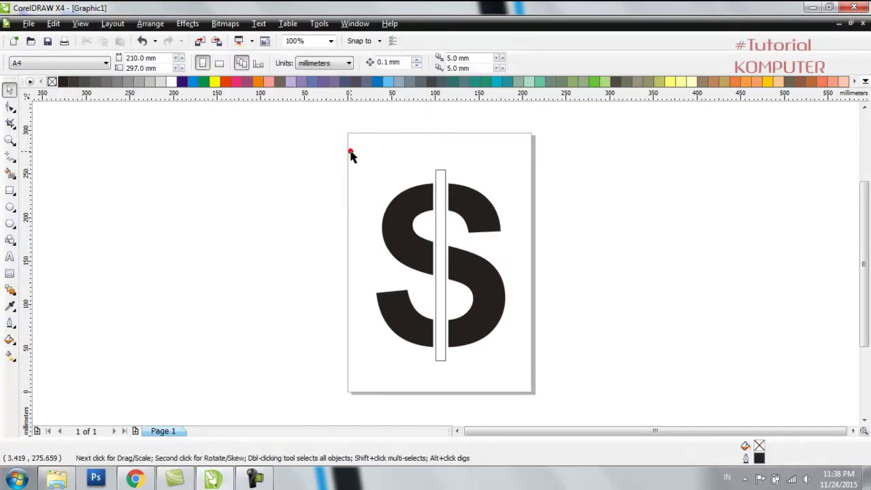
# Fill the bar blue and the S orange.
pyautogui.click(442, 176)
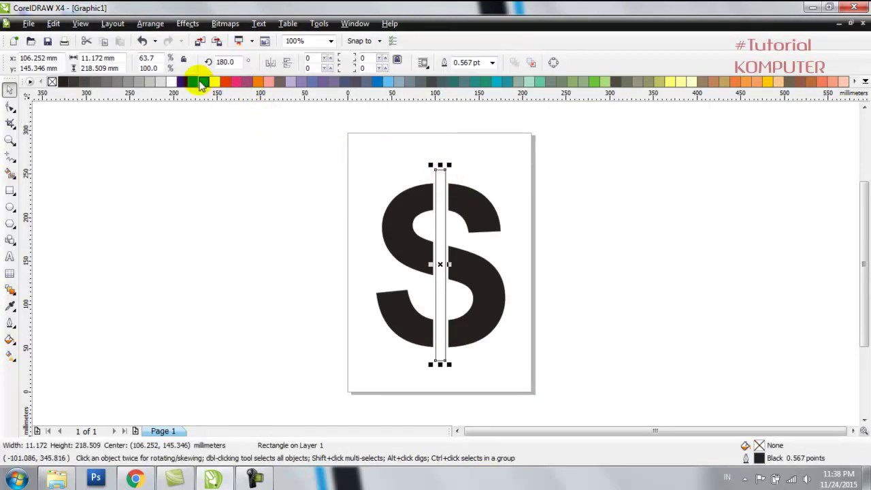
pyautogui.click(201, 83)
pyautogui.click(397, 216)
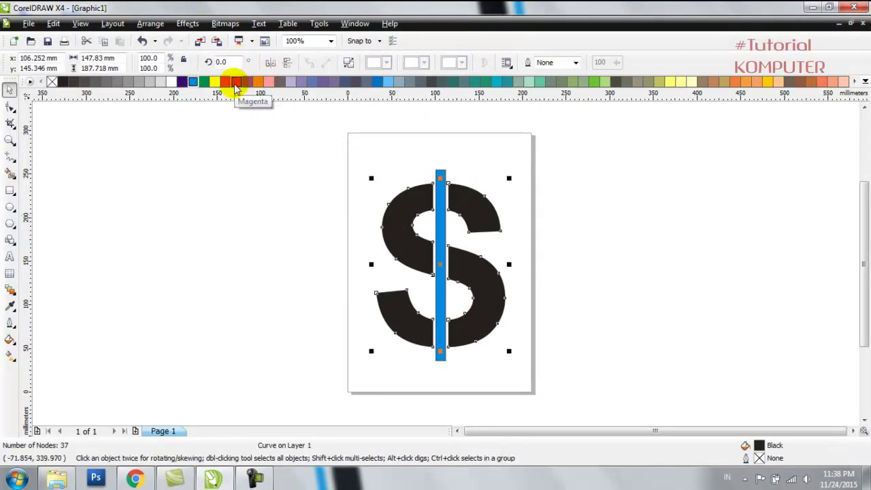
pyautogui.click(258, 82)
pyautogui.moveTo(307, 139); pyautogui.dragTo(570, 390)
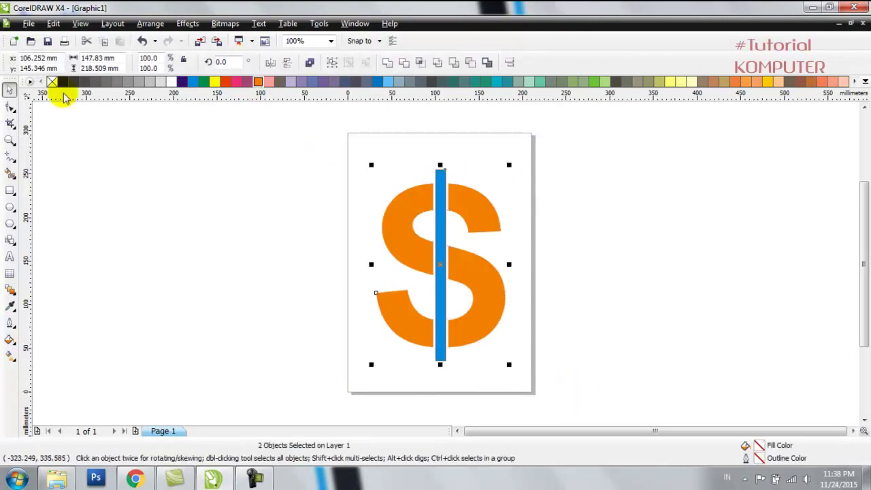
pyautogui.click(228, 165)
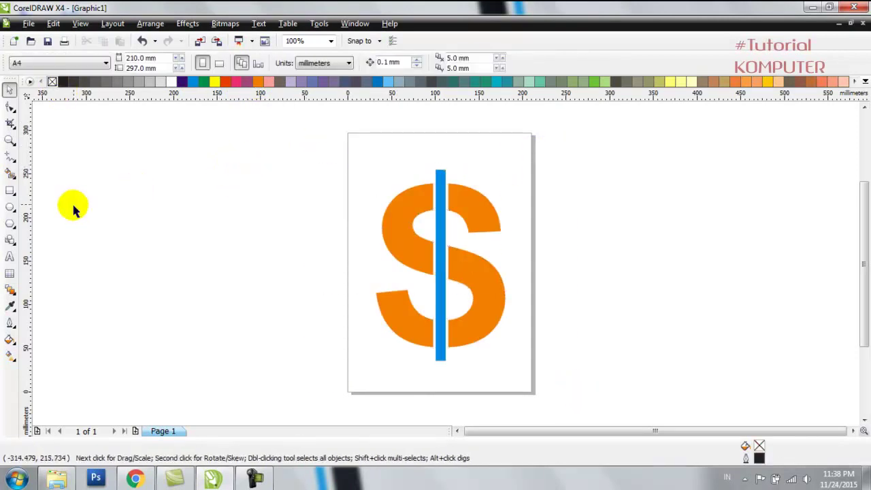
# Draw an ellipse around the dollar sign, enlarge it to 102.2% and move it right of the page.
pyautogui.click(10, 207)
pyautogui.moveTo(367, 150); pyautogui.dragTo(545, 382)
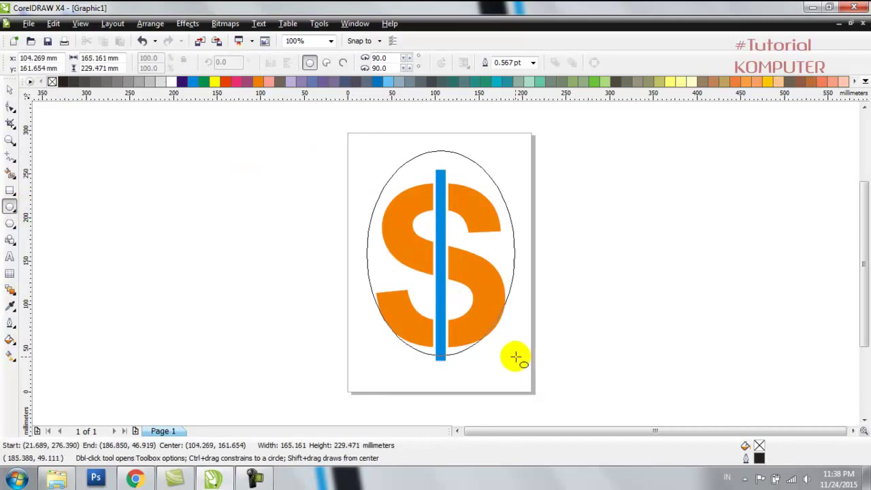
pyautogui.click(10, 89)
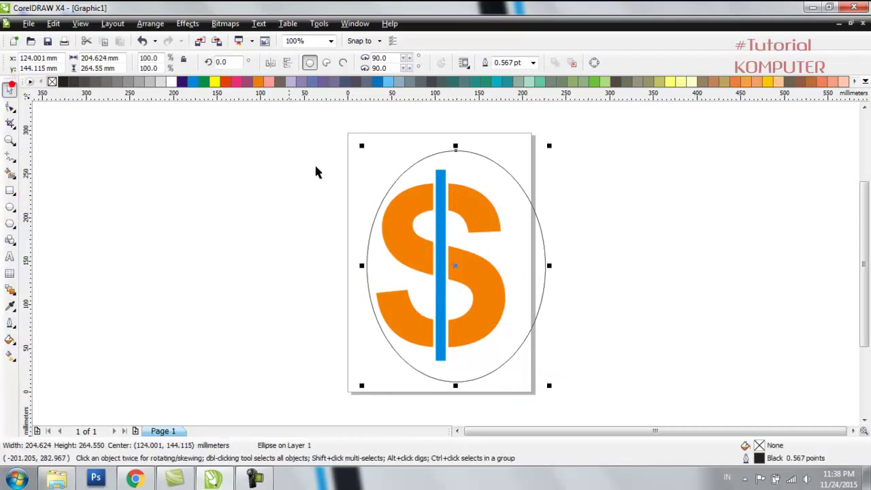
pyautogui.moveTo(360, 145); pyautogui.dragTo(357, 140)
pyautogui.moveTo(583, 131); pyautogui.dragTo(348, 386)
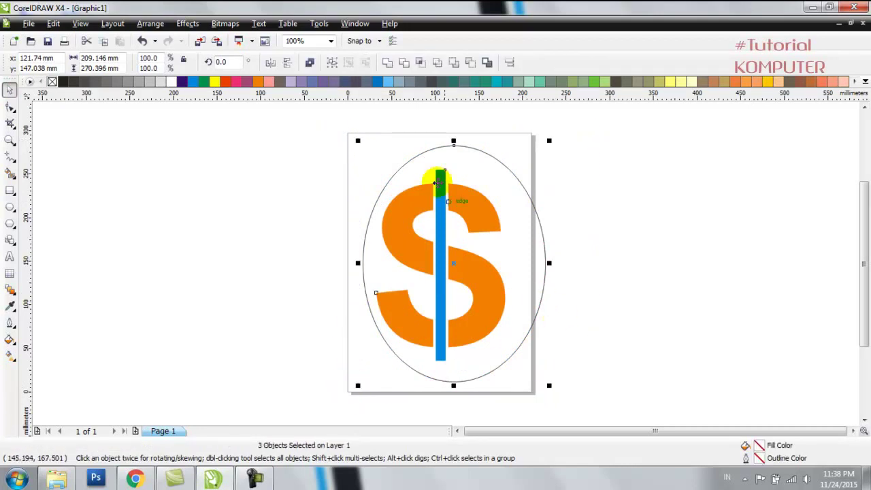
pyautogui.click(545, 158)
pyautogui.moveTo(539, 222); pyautogui.dragTo(681, 219)
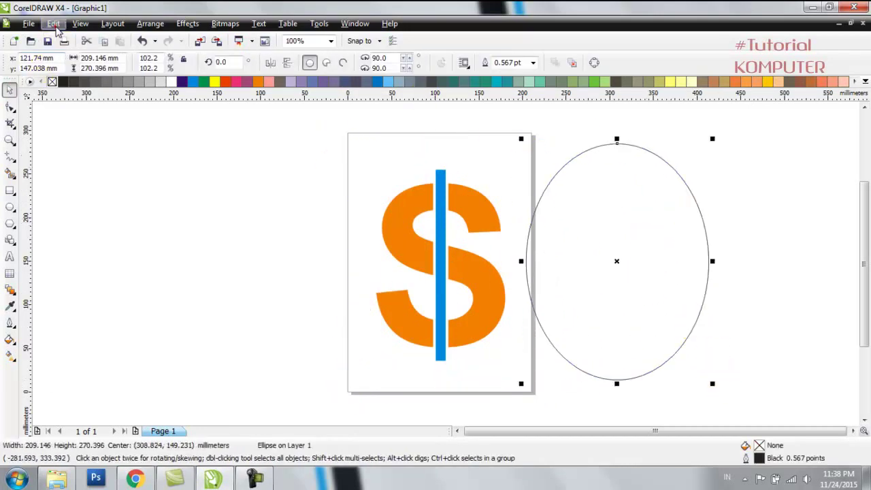
# Duplicate the ellipse and shrink the copy to about 95% inside the original.
pyautogui.click(54, 24)
pyautogui.click(110, 171)
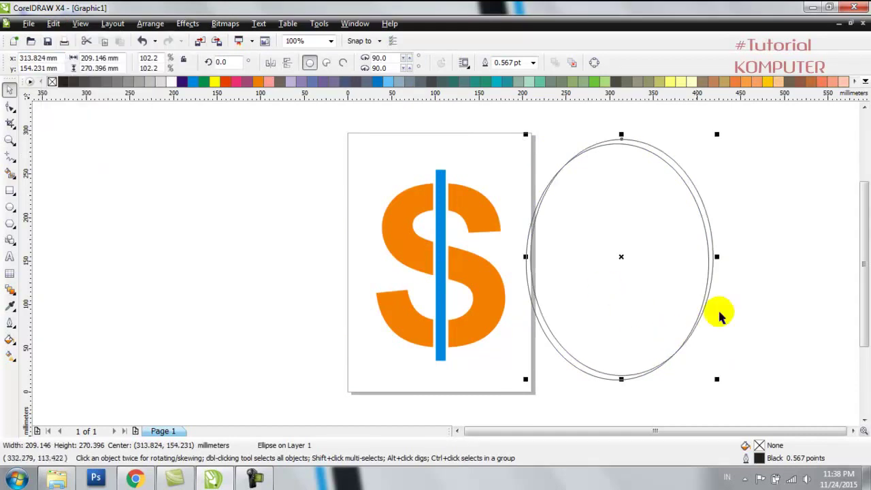
pyautogui.moveTo(720, 314); pyautogui.dragTo(814, 323)
pyautogui.moveTo(811, 388); pyautogui.dragTo(803, 377)
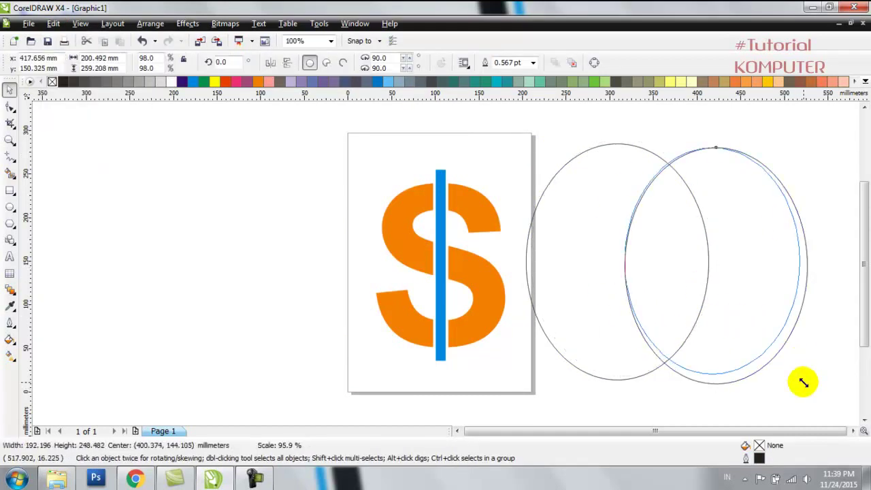
pyautogui.moveTo(745, 272); pyautogui.dragTo(652, 274)
pyautogui.moveTo(710, 383); pyautogui.dragTo(703, 370)
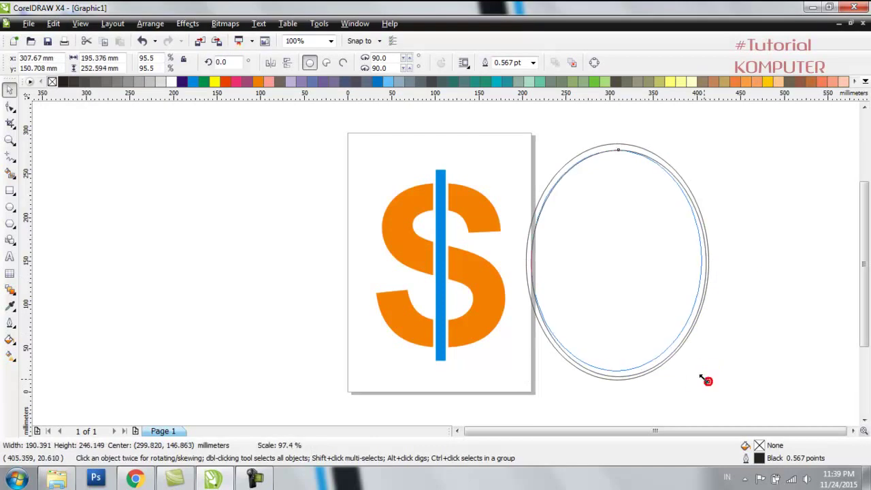
# Centre the two ellipses on each other and delete the stray extra copy.
pyautogui.moveTo(751, 134); pyautogui.dragTo(498, 394)
pyautogui.click(157, 26)
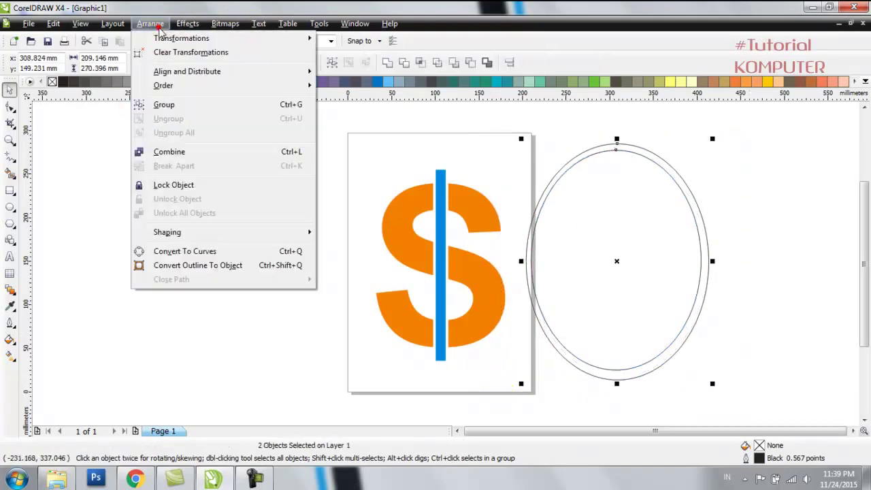
pyautogui.moveTo(188, 72)
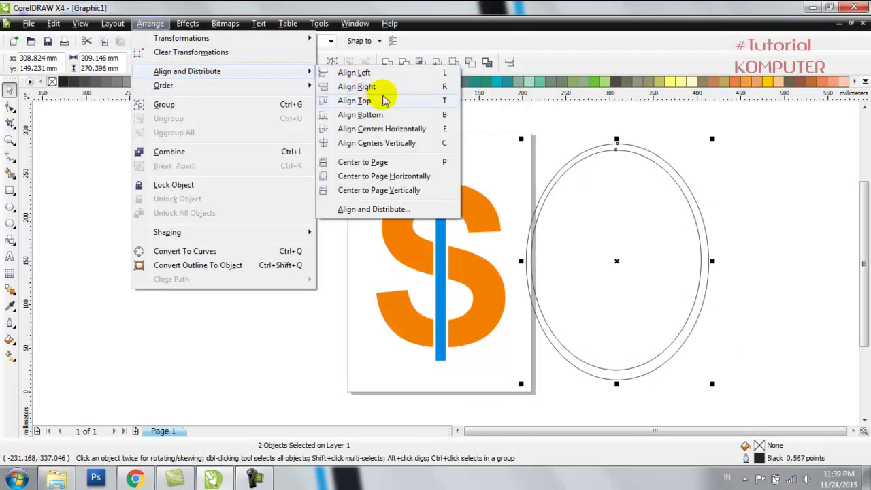
pyautogui.click(400, 75)
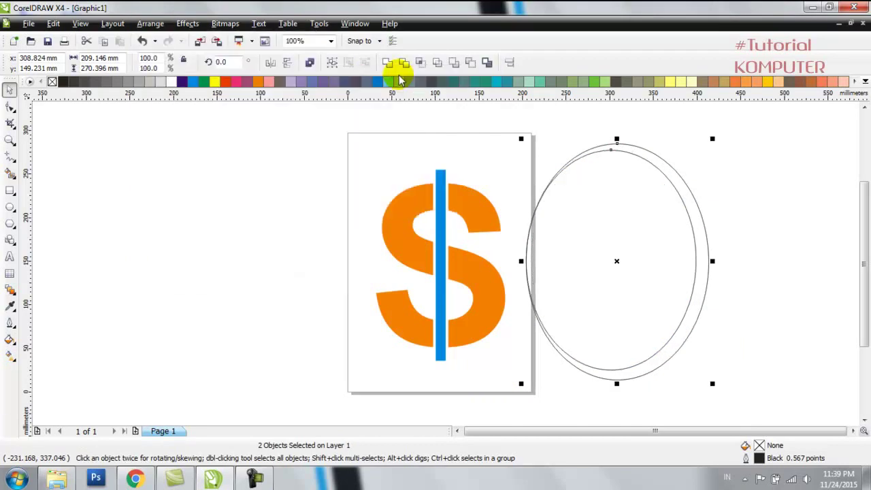
pyautogui.click(150, 23)
pyautogui.moveTo(188, 71)
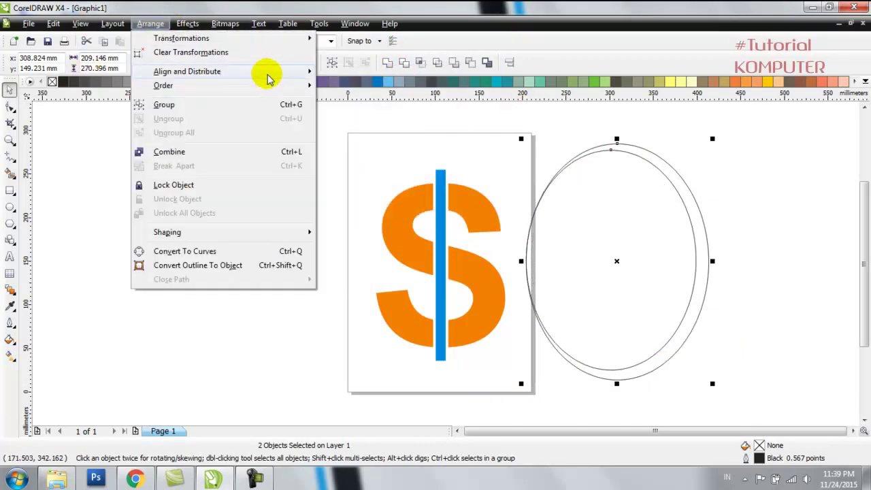
pyautogui.click(407, 129)
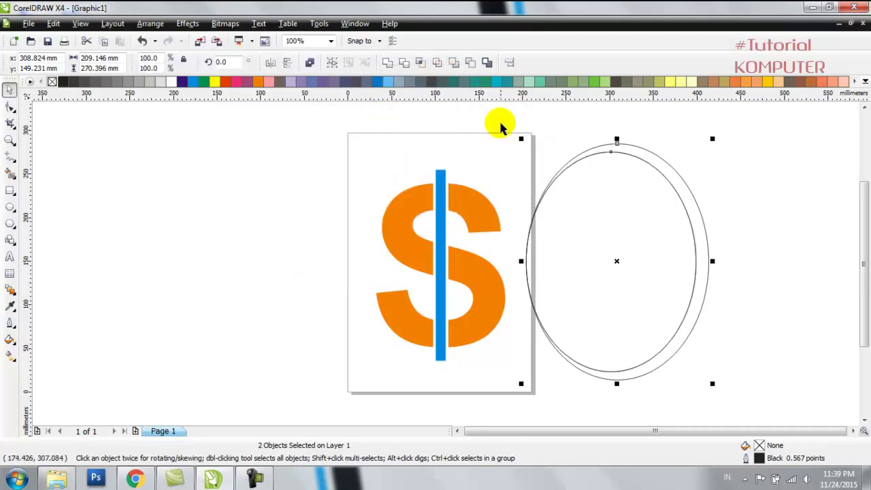
pyautogui.moveTo(611, 196); pyautogui.dragTo(227, 186)
pyautogui.rightClick(227, 186)
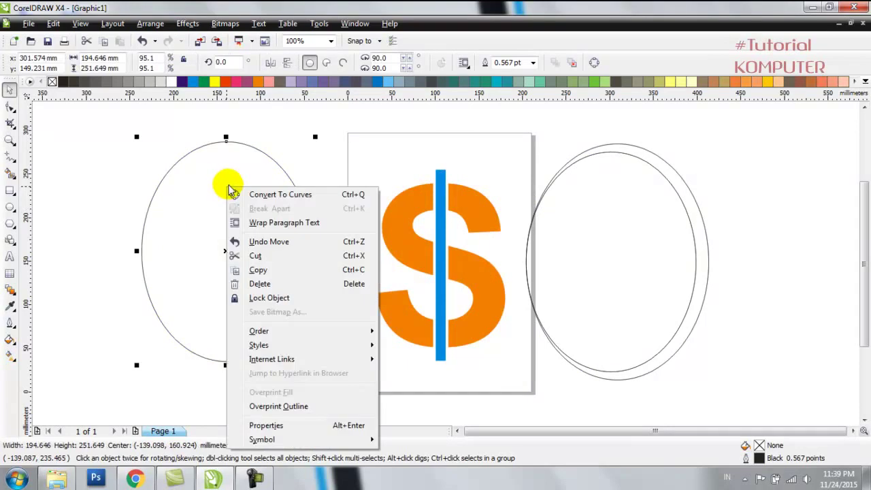
pyautogui.click(267, 285)
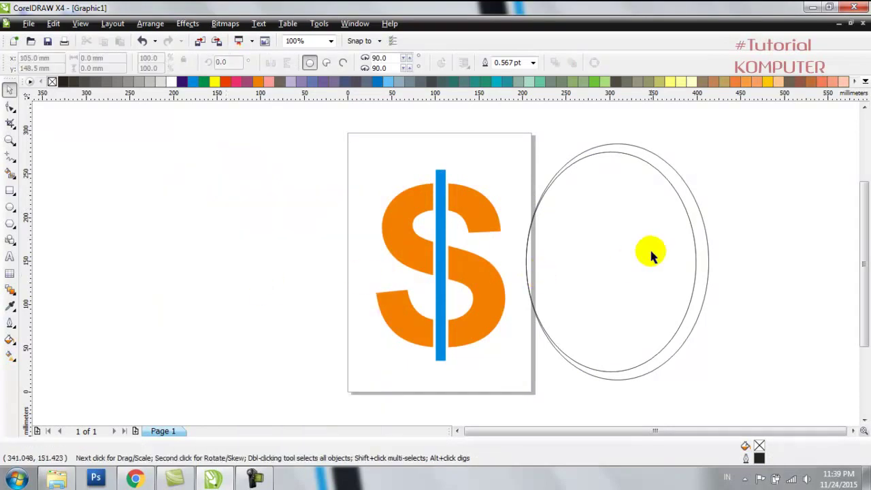
# Move the ring over the dollar sign, fill it blue and remove its outline.
pyautogui.moveTo(708, 236); pyautogui.dragTo(522, 225)
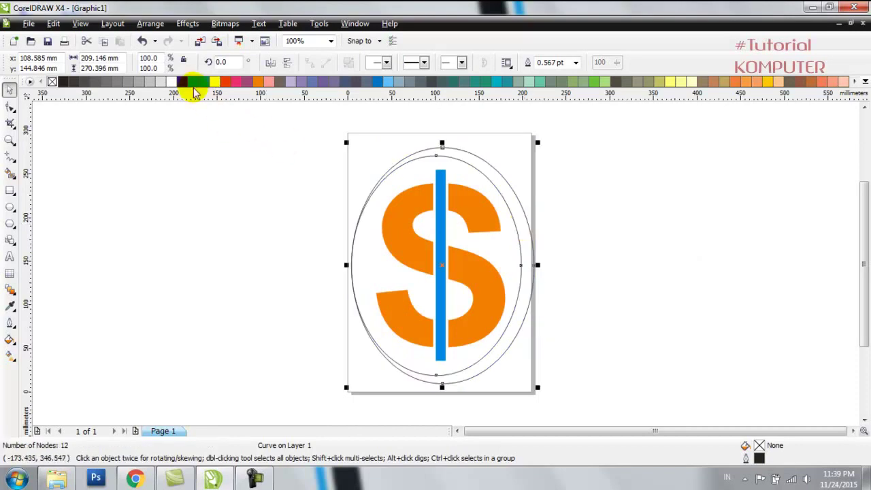
pyautogui.click(192, 81)
pyautogui.rightClick(51, 81)
pyautogui.click(590, 151)
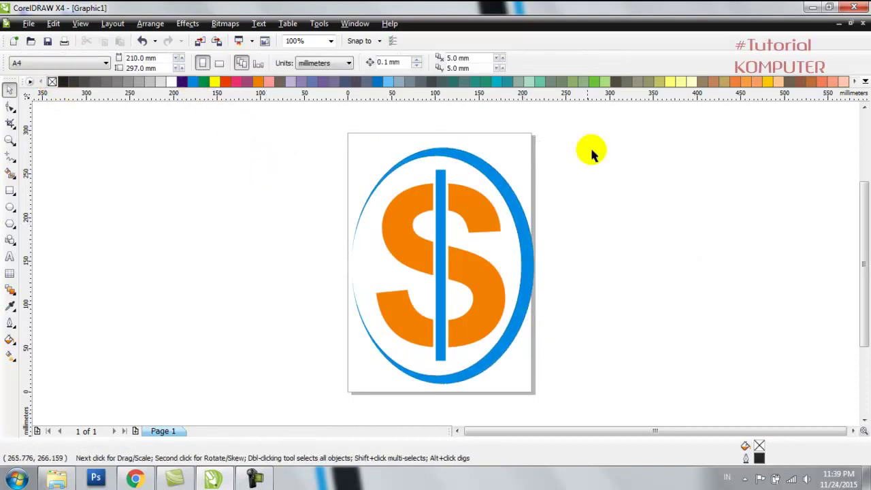
pyautogui.moveTo(391, 277); pyautogui.dragTo(315, 390)
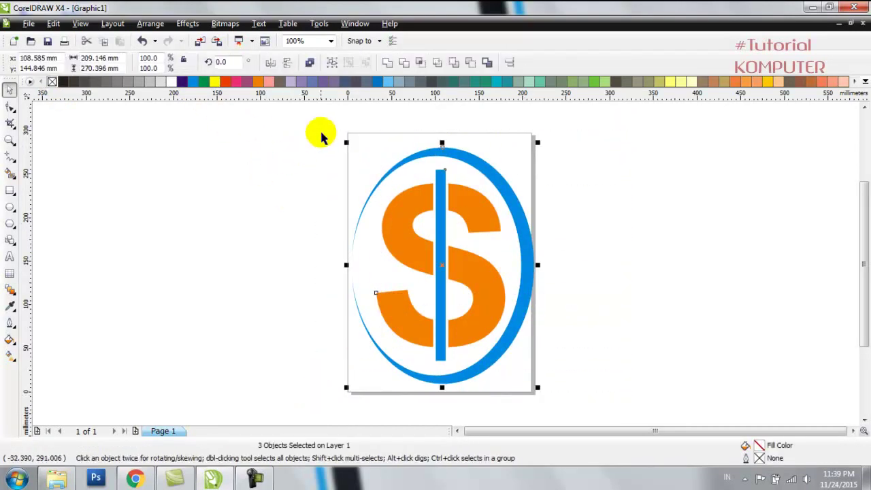
pyautogui.click(151, 24)
pyautogui.moveTo(187, 71)
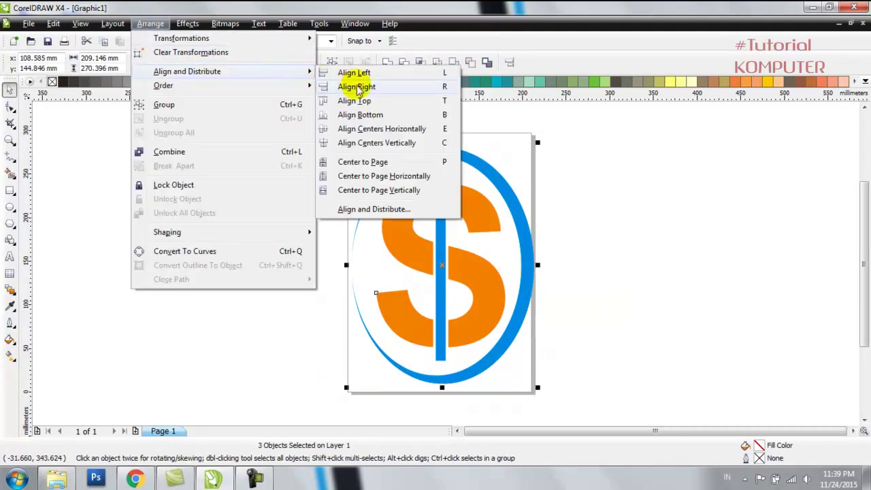
# Centre the ring, bar and S horizontally and vertically, then group them.
pyautogui.click(406, 129)
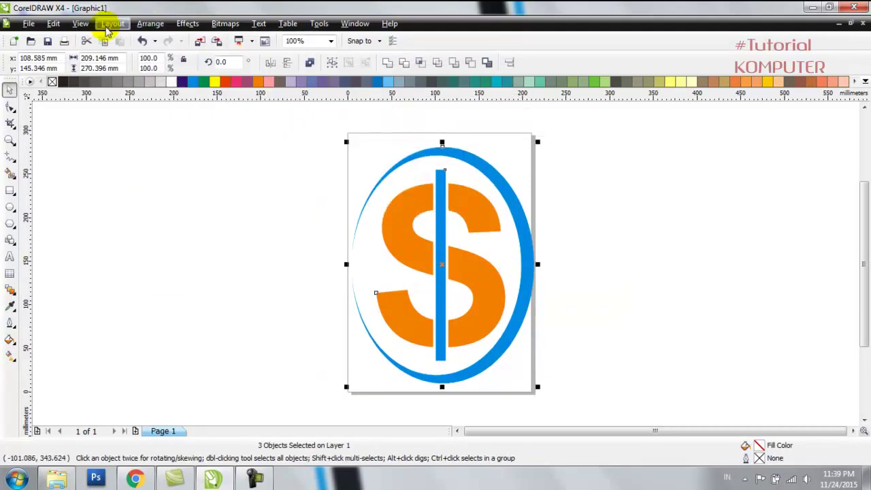
pyautogui.click(151, 23)
pyautogui.moveTo(187, 71)
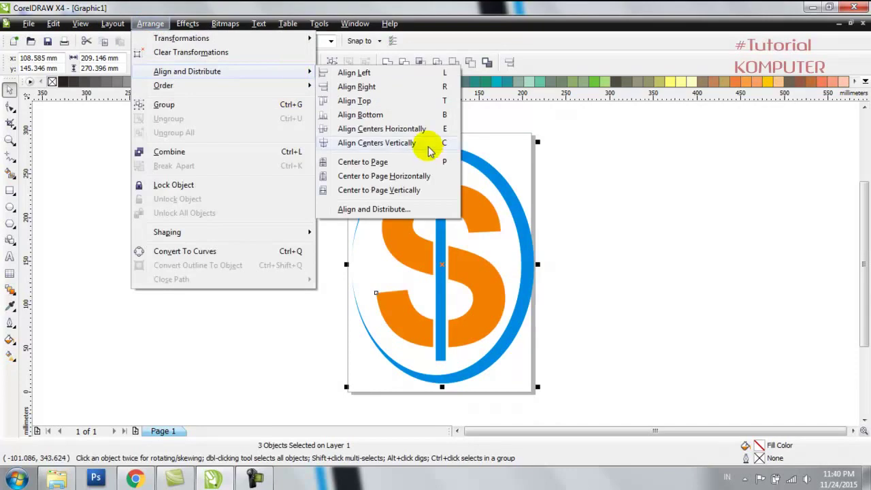
pyautogui.click(401, 142)
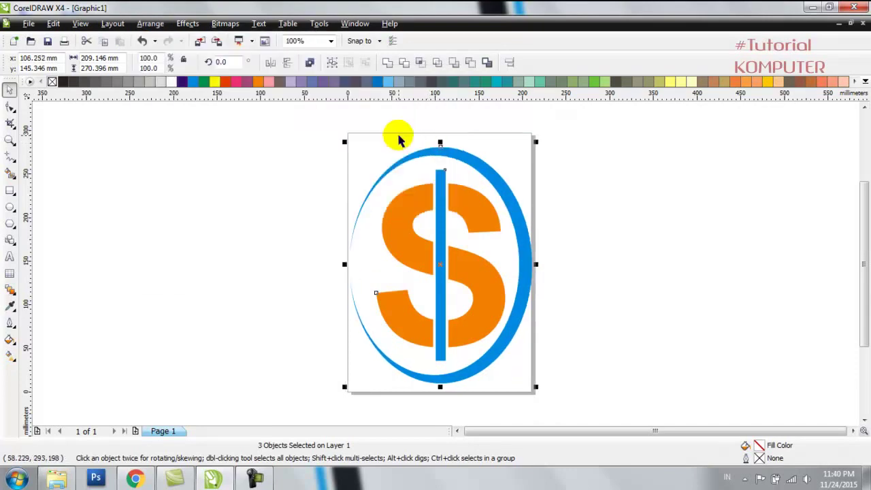
pyautogui.click(333, 64)
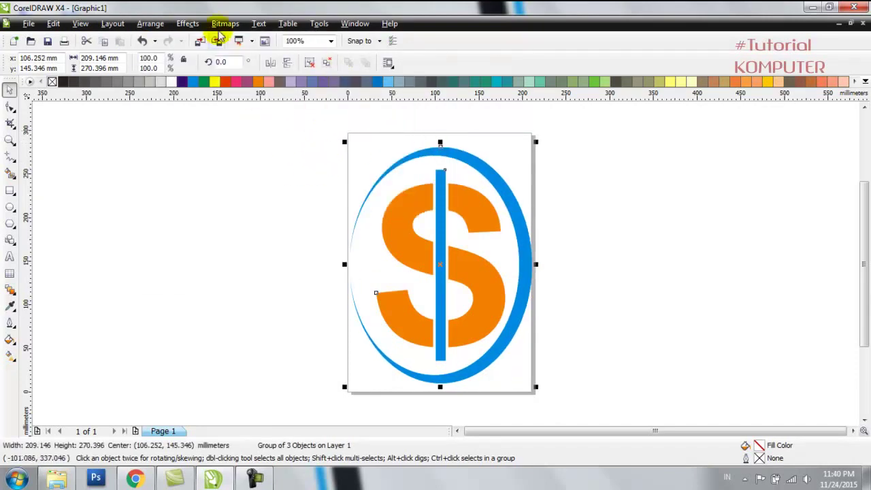
pyautogui.click(193, 25)
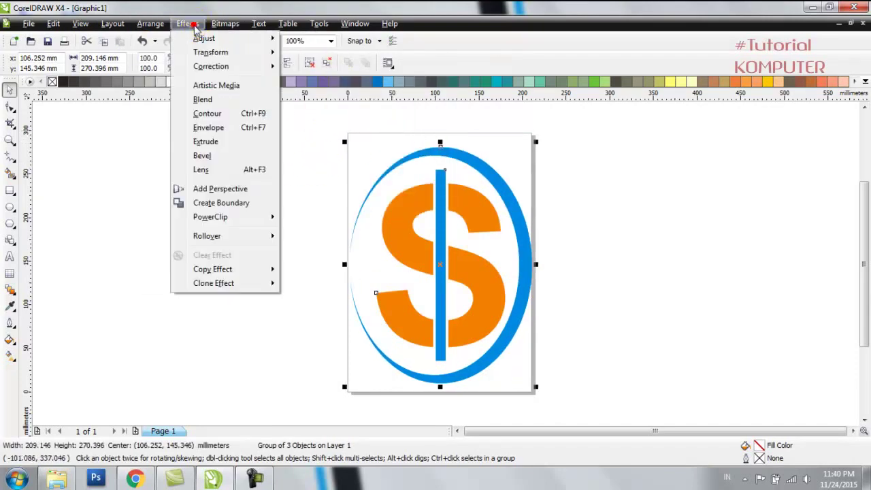
# Add perspective, pulling the lower-left corner out and the lower-right slightly in.
pyautogui.click(233, 191)
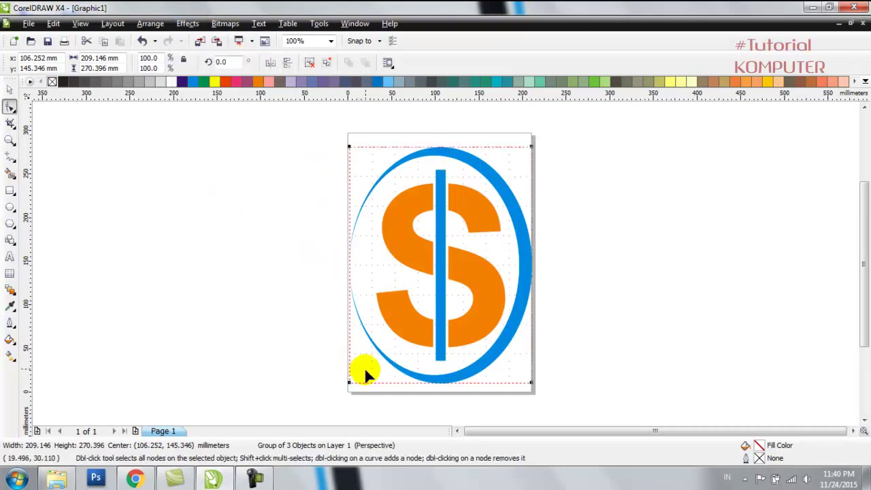
pyautogui.moveTo(349, 382); pyautogui.dragTo(256, 306)
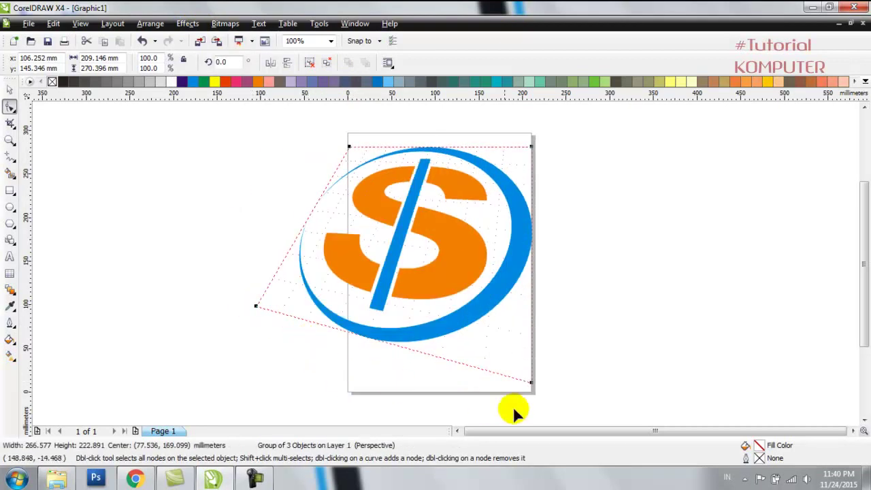
pyautogui.moveTo(532, 383); pyautogui.dragTo(519, 379)
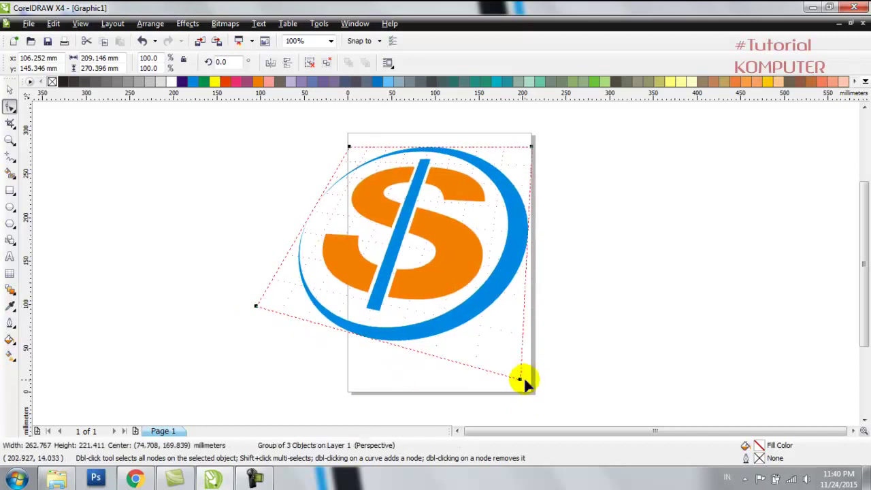
pyautogui.click(11, 92)
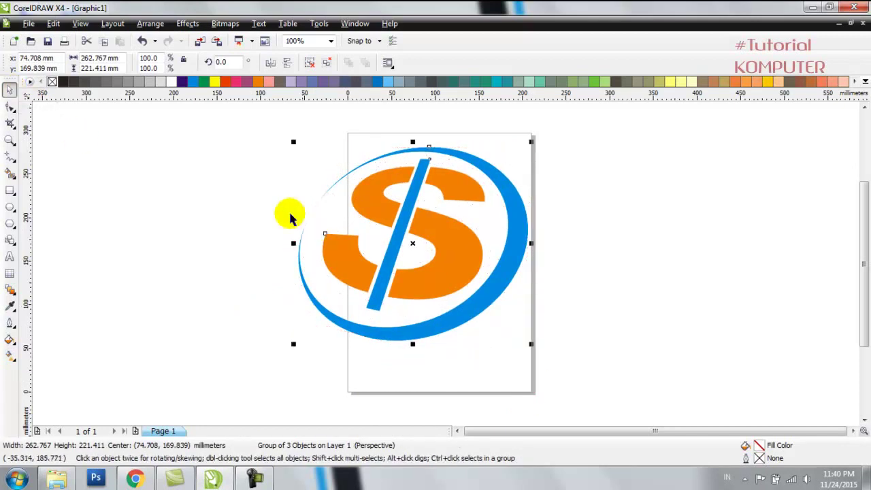
# Ungroup the logo and reselect its three parts.
pyautogui.click(311, 68)
pyautogui.click(259, 173)
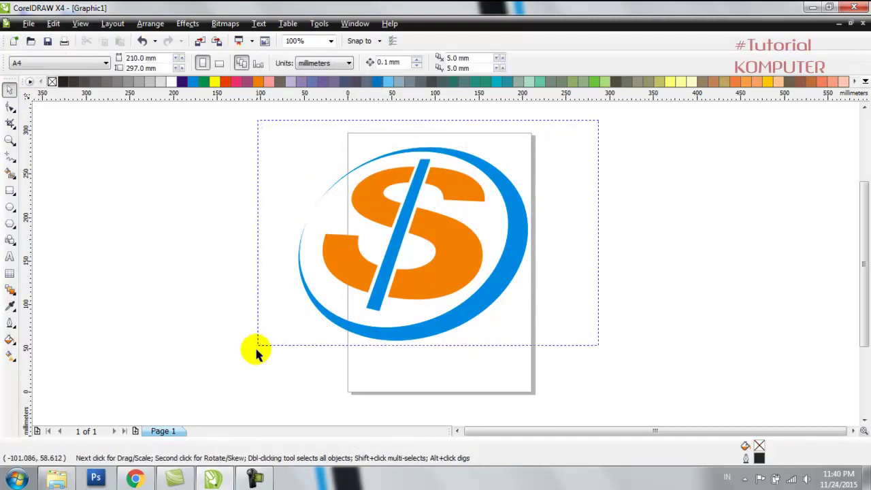
pyautogui.moveTo(599, 124); pyautogui.dragTo(256, 351)
# Regroup the logo, apply a depth-20 extrusion and switch to a different extrusion type.
pyautogui.click(188, 23)
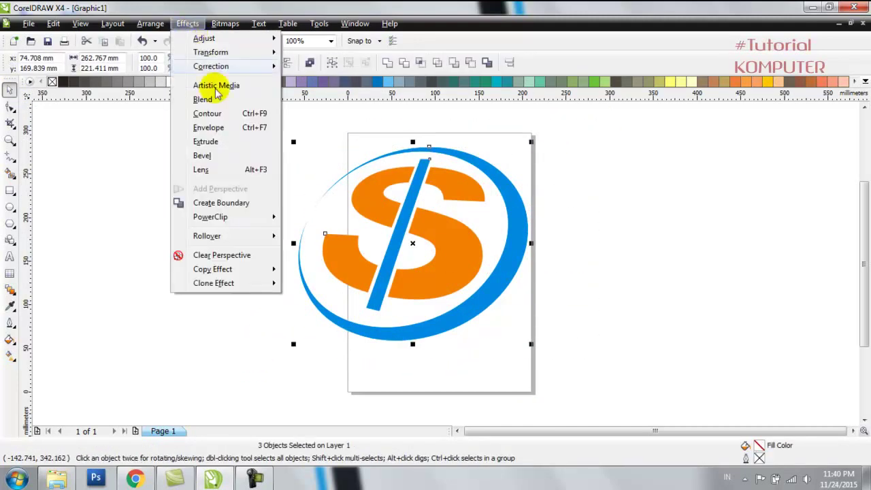
pyautogui.click(249, 143)
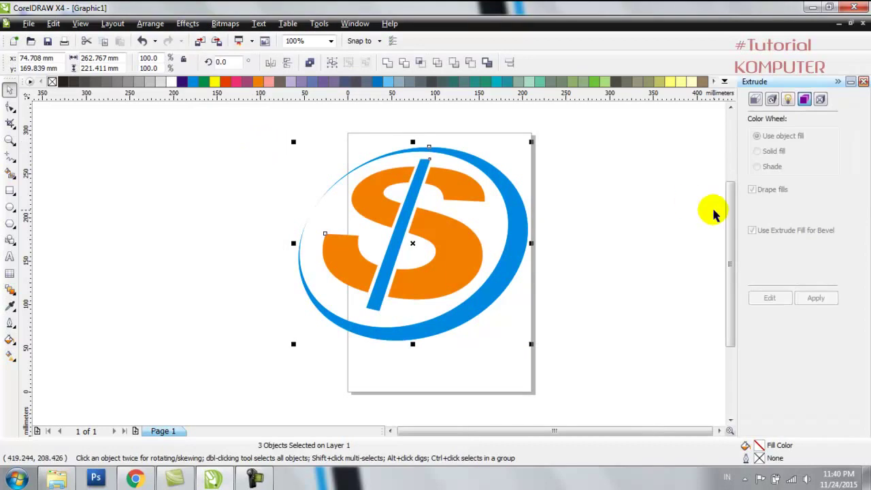
pyautogui.click(333, 63)
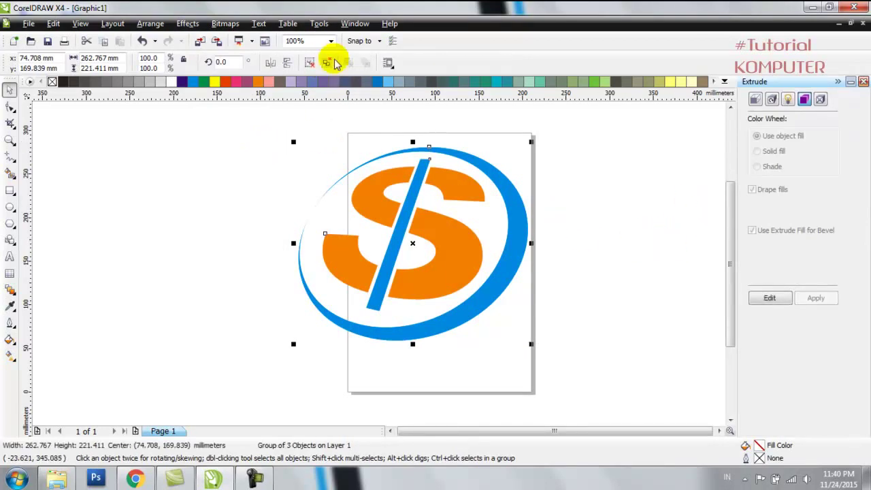
pyautogui.click(781, 303)
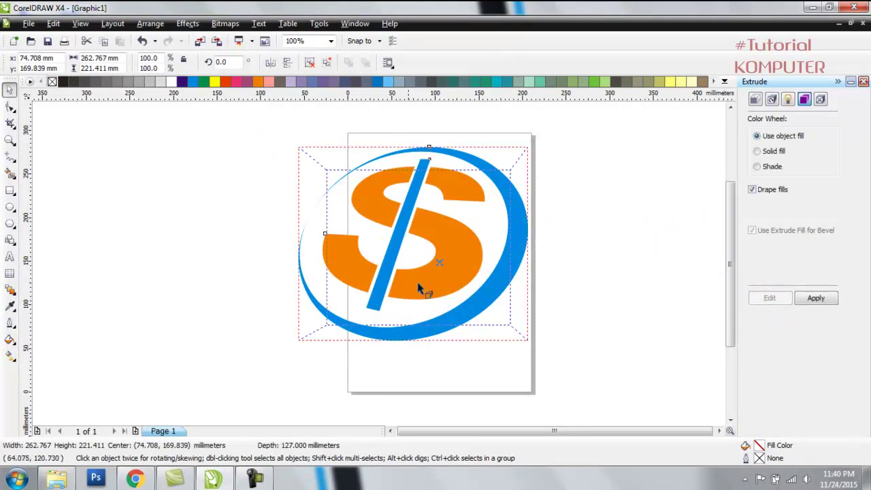
pyautogui.click(817, 299)
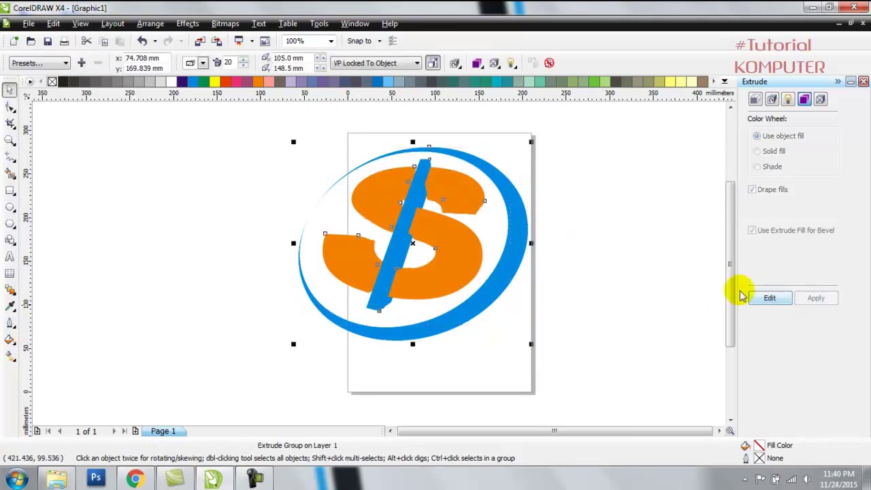
pyautogui.click(202, 63)
pyautogui.click(215, 99)
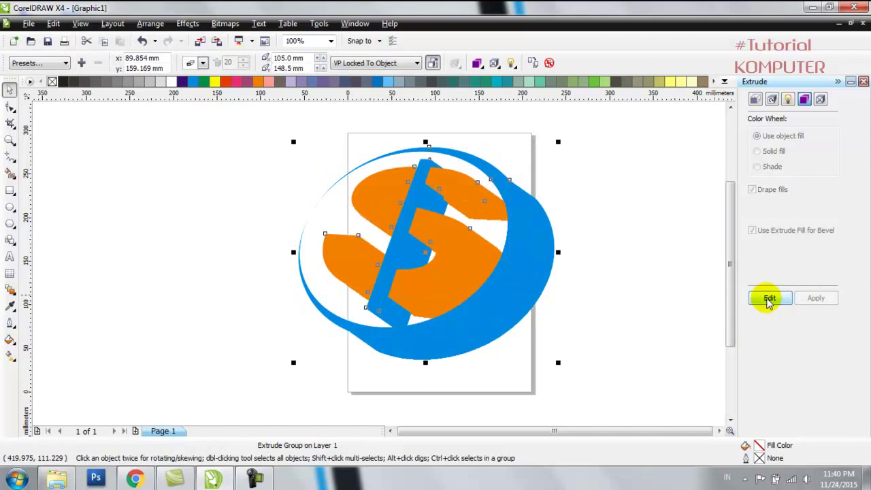
pyautogui.click(768, 297)
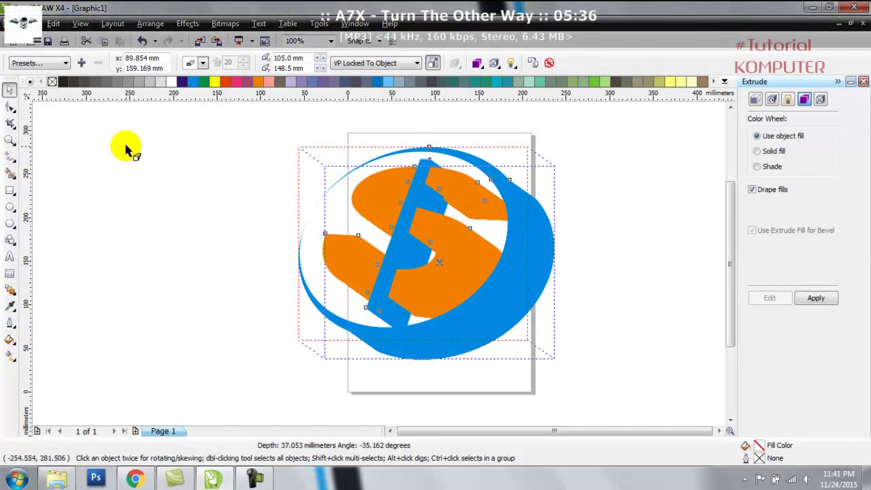
# Shade the extrusion from grey to orange and apply it.
pyautogui.click(757, 166)
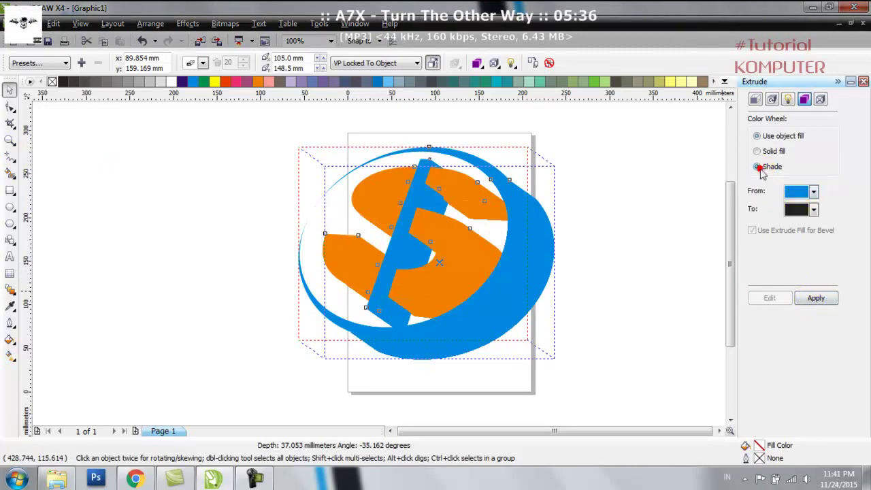
pyautogui.click(814, 193)
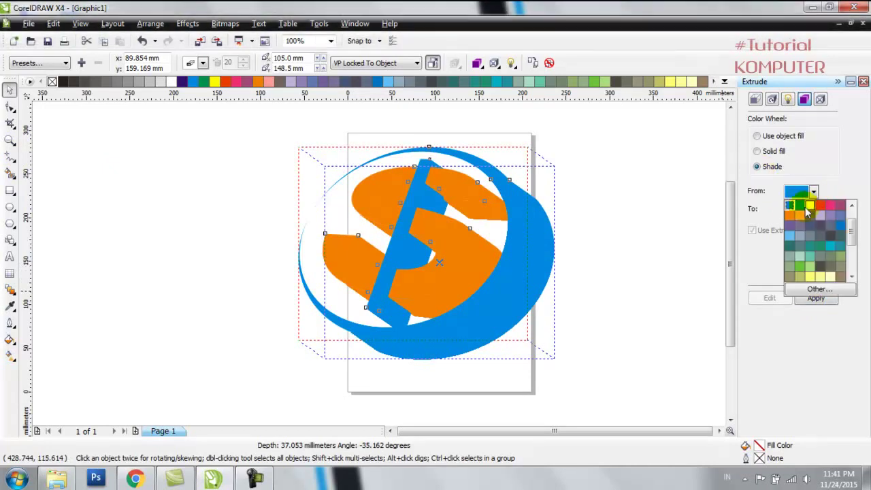
pyautogui.moveTo(857, 234); pyautogui.dragTo(854, 222)
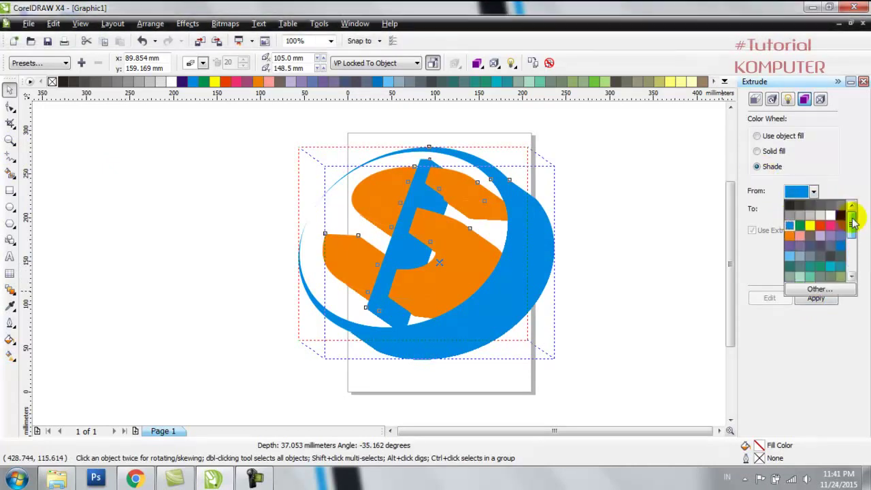
pyautogui.click(830, 206)
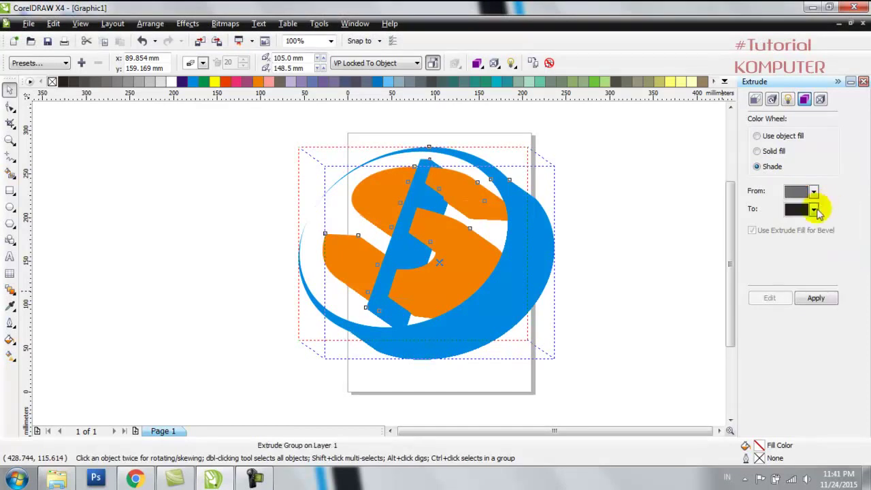
pyautogui.click(814, 193)
pyautogui.click(815, 210)
pyautogui.click(814, 210)
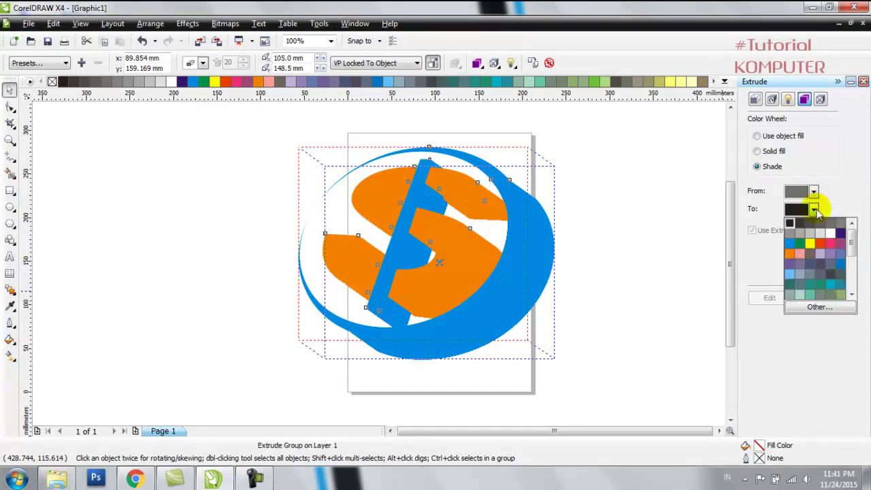
pyautogui.click(793, 257)
pyautogui.click(807, 303)
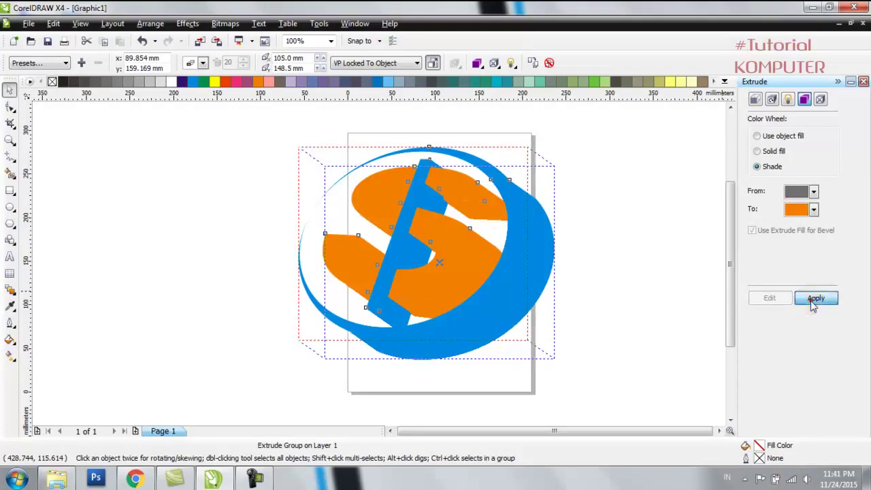
pyautogui.click(814, 300)
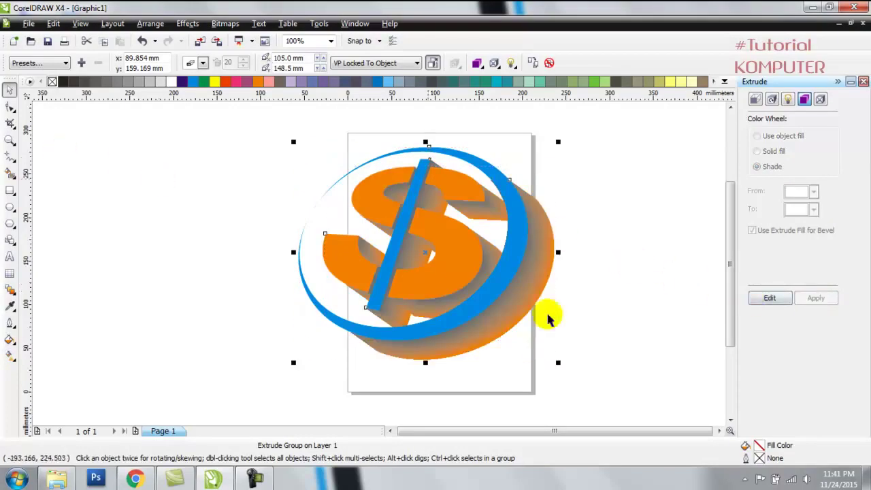
# Shorten the extrusion depth to about 14 mm by dragging the vanishing point.
pyautogui.click(774, 300)
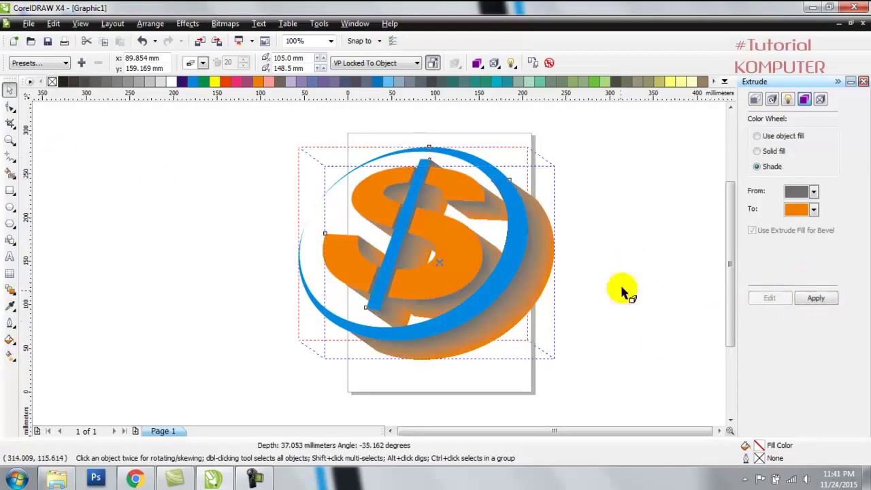
pyautogui.moveTo(439, 262); pyautogui.dragTo(415, 256)
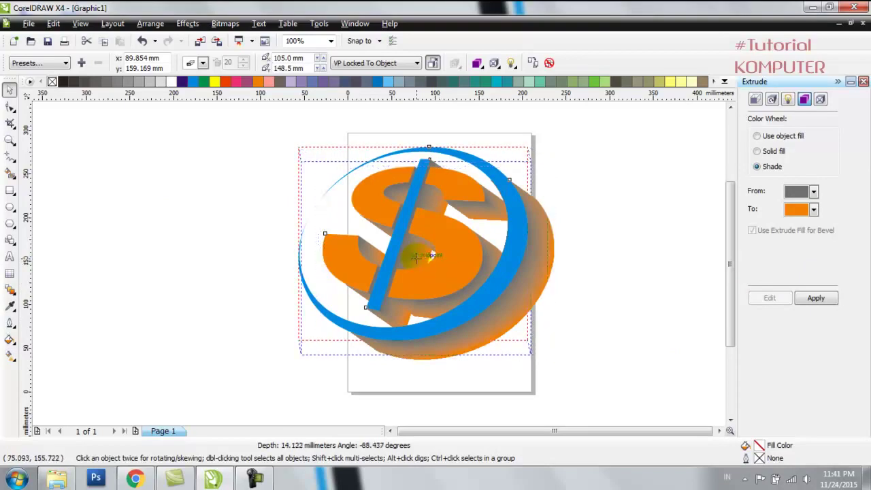
pyautogui.click(816, 298)
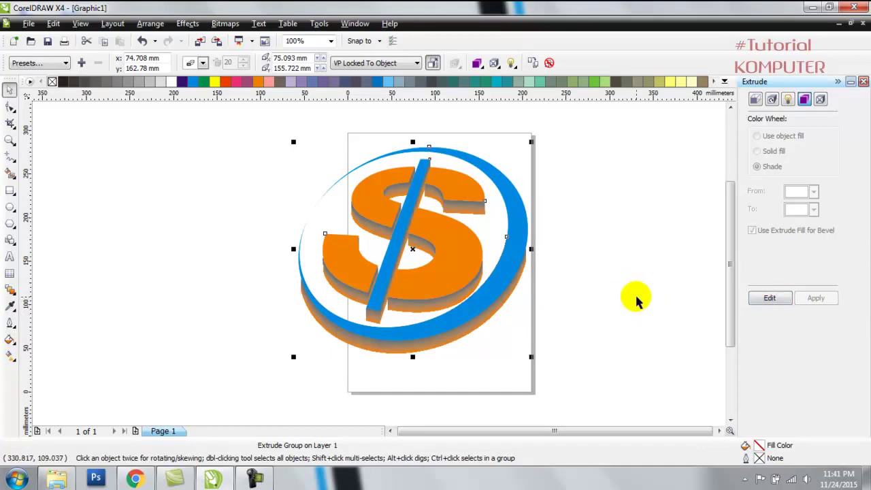
pyautogui.click(636, 300)
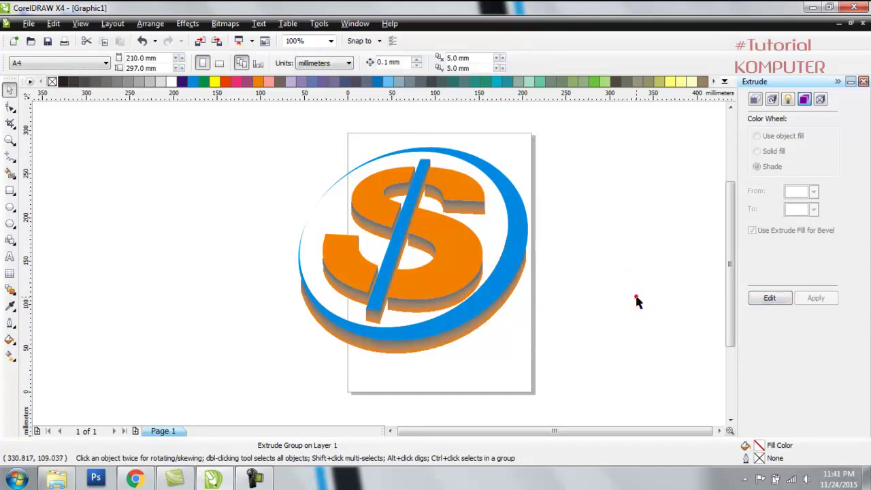
# Break the S's extrusion into a 772-object group and dismiss the too-complex warning.
pyautogui.click(475, 215)
pyautogui.rightClick(473, 205)
pyautogui.click(509, 228)
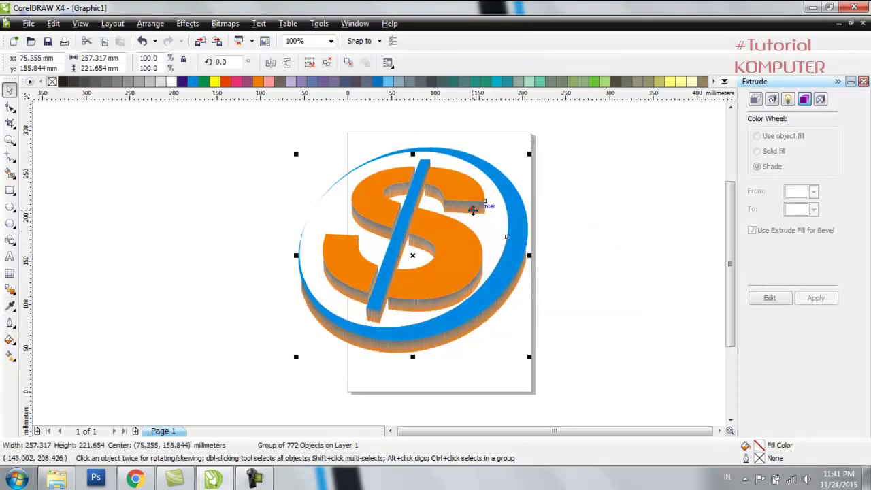
pyautogui.click(769, 297)
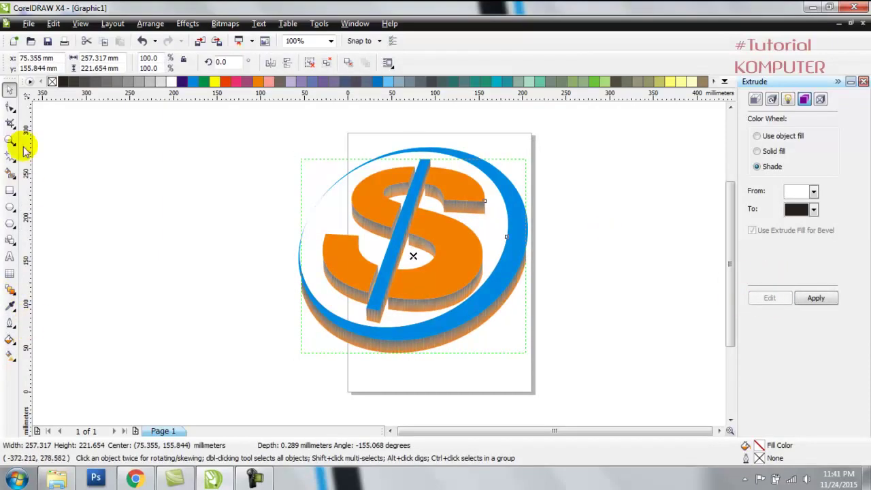
pyautogui.click(816, 297)
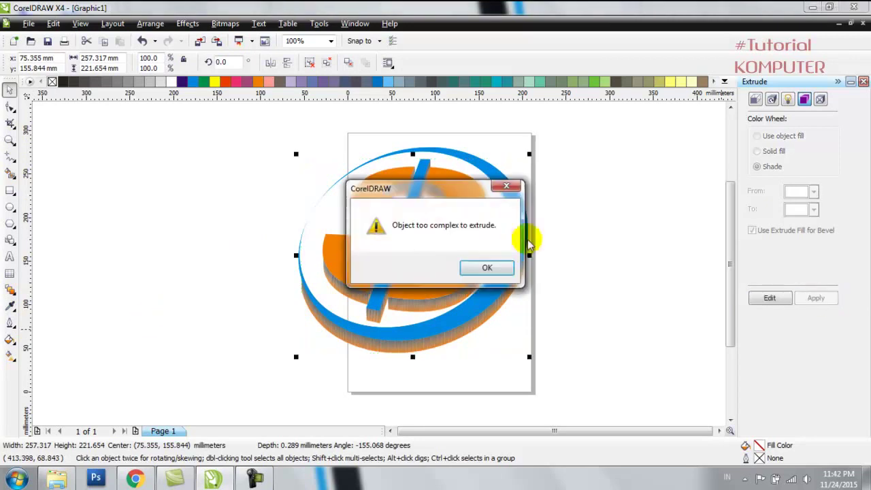
pyautogui.press('Return')
pyautogui.click(8, 339)
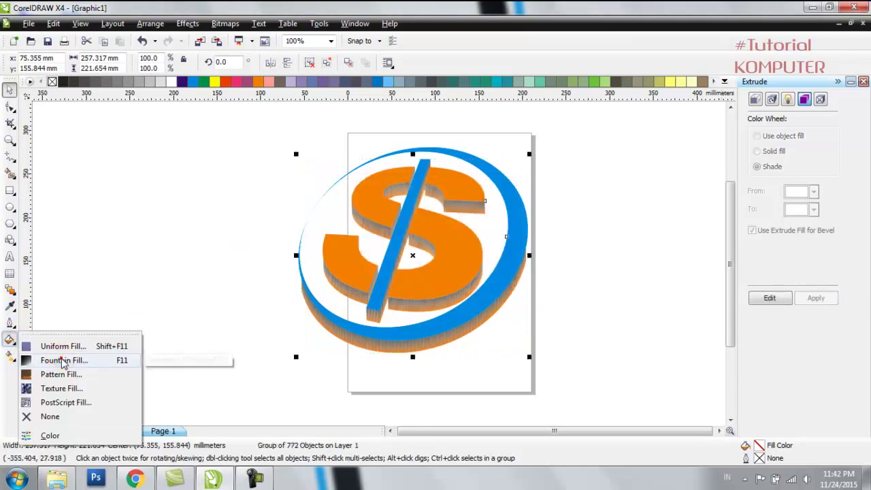
# Give the extruded sides a radial fountain fill from dark grey to white, centre shifted up-right.
pyautogui.click(63, 360)
pyautogui.moveTo(468, 117); pyautogui.dragTo(766, 113)
pyautogui.click(660, 133)
pyautogui.click(656, 150)
pyautogui.moveTo(832, 161); pyautogui.dragTo(842, 141)
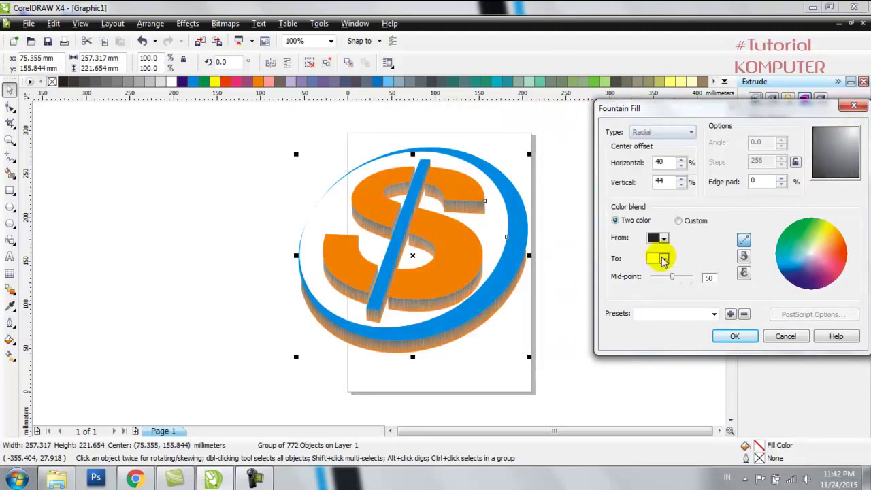
pyautogui.click(663, 238)
pyautogui.click(686, 250)
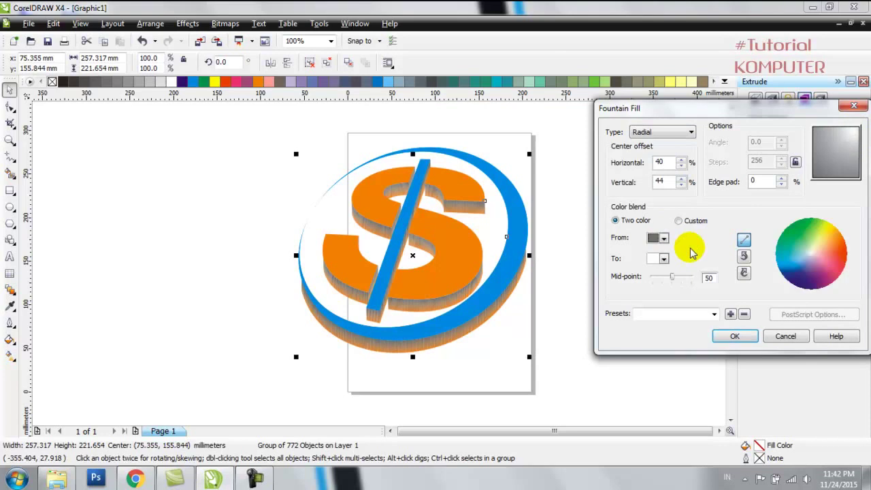
pyautogui.click(735, 338)
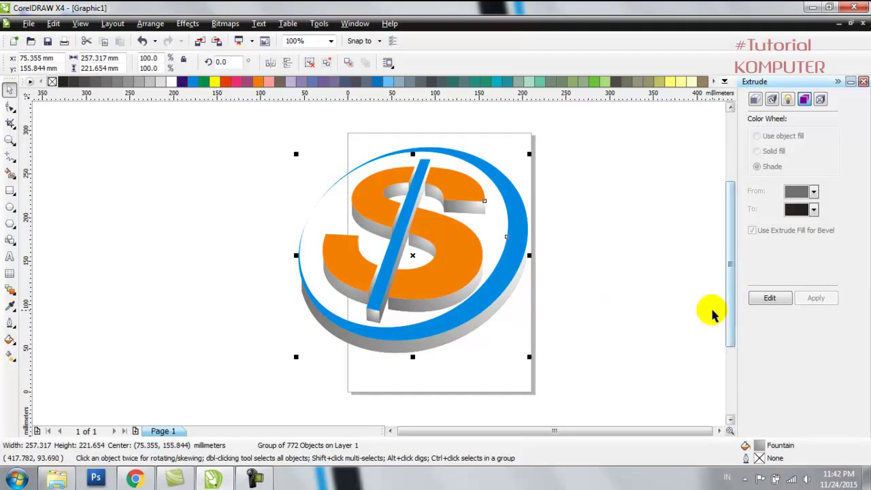
# Reselect the logo group and zoom in to inspect the silvery grey extrusion.
pyautogui.click(623, 328)
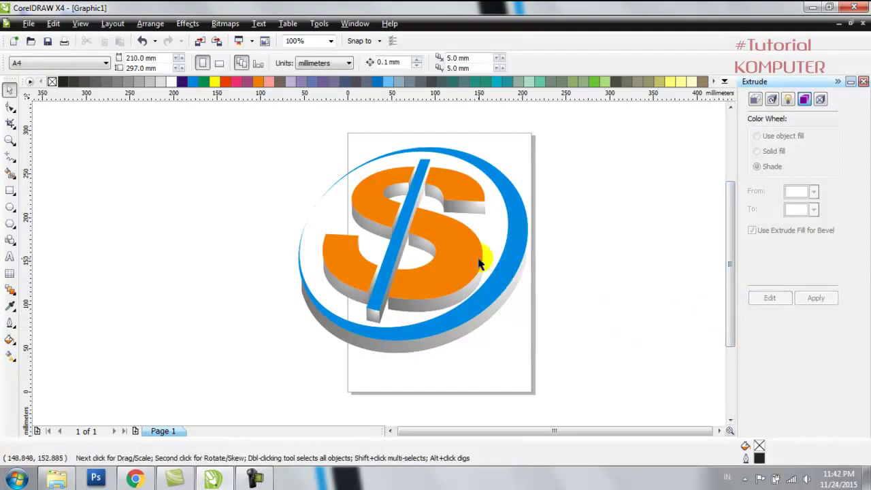
pyautogui.click(476, 214)
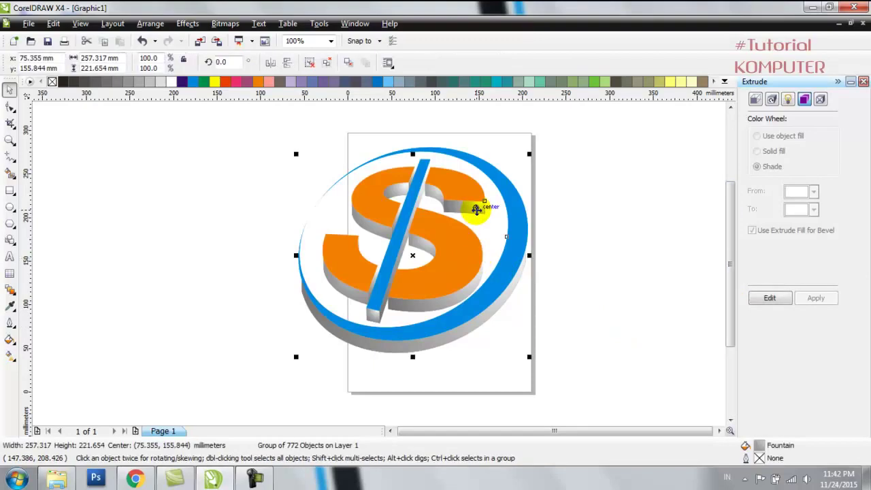
pyautogui.scroll(2, 449, 211)
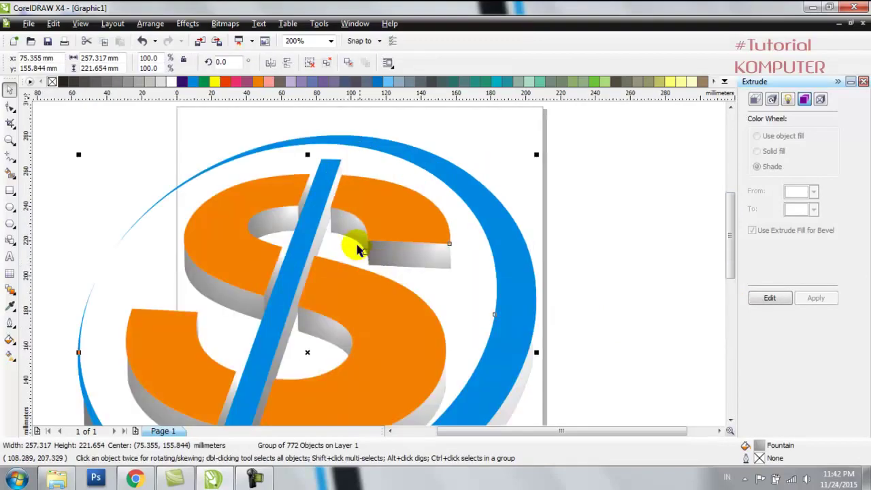
pyautogui.click(647, 235)
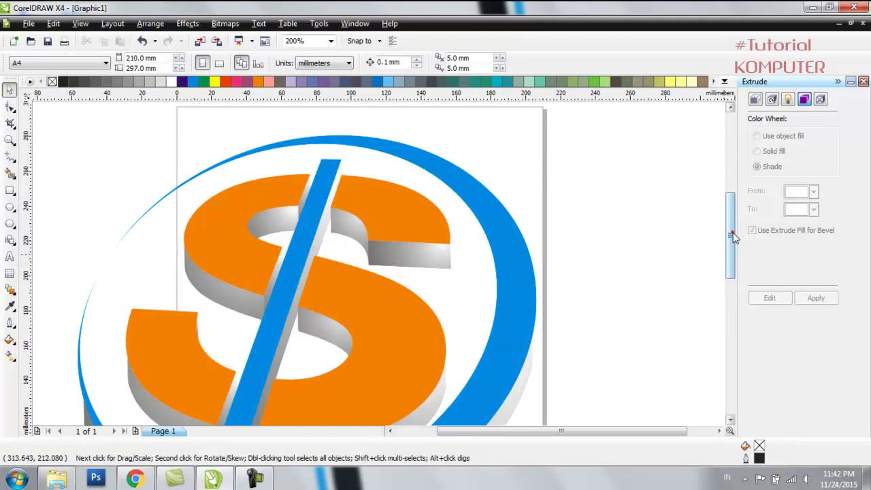
# Fill the side piece under the S's upper arm with a blue radial gradient.
pyautogui.scroll(-1, 733, 236)
pyautogui.moveTo(415, 239)
pyautogui.mouseDown()
pyautogui.moveTo(463, 256)
pyautogui.moveTo(370, 239)
pyautogui.mouseUp()
pyautogui.click(11, 338)
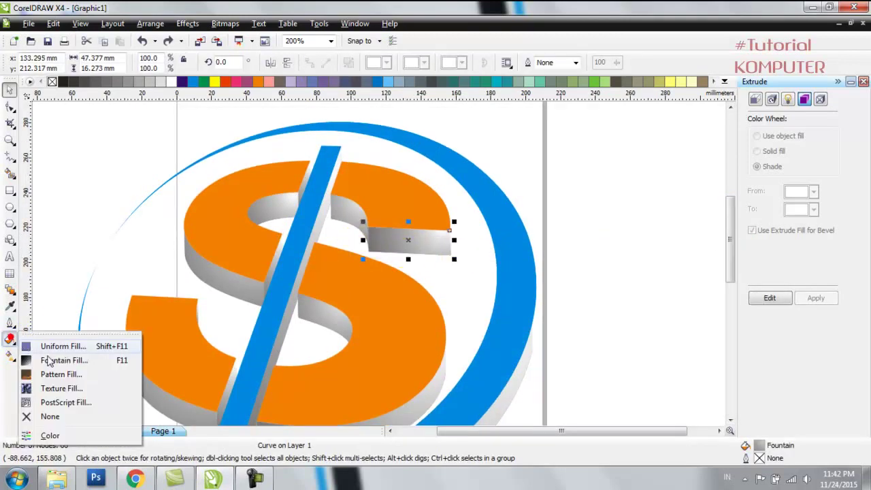
pyautogui.click(49, 361)
pyautogui.moveTo(399, 116); pyautogui.dragTo(581, 114)
pyautogui.click(542, 235)
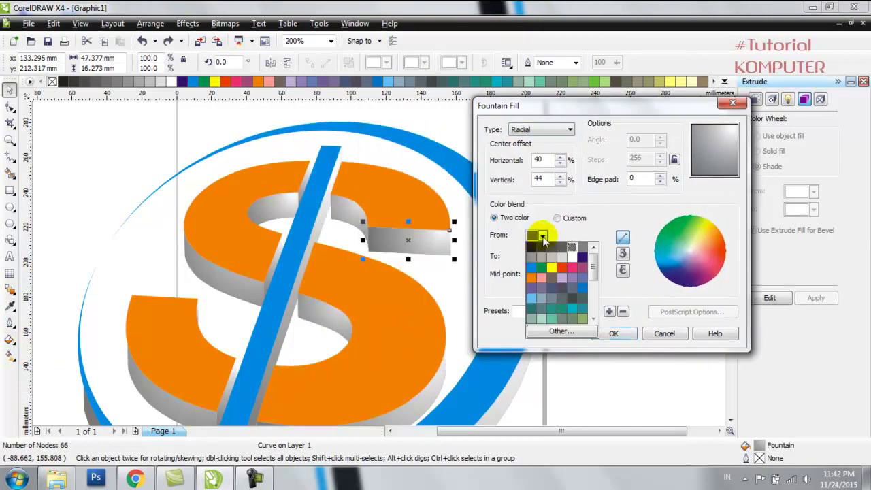
pyautogui.click(531, 267)
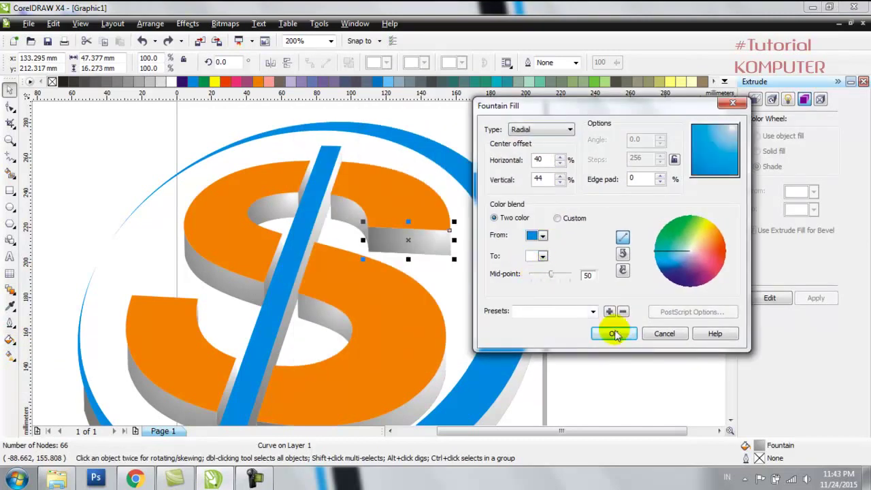
pyautogui.click(614, 334)
pyautogui.click(622, 338)
# Fill the inner side piece in the S's middle with a blue gradient.
pyautogui.click(350, 228)
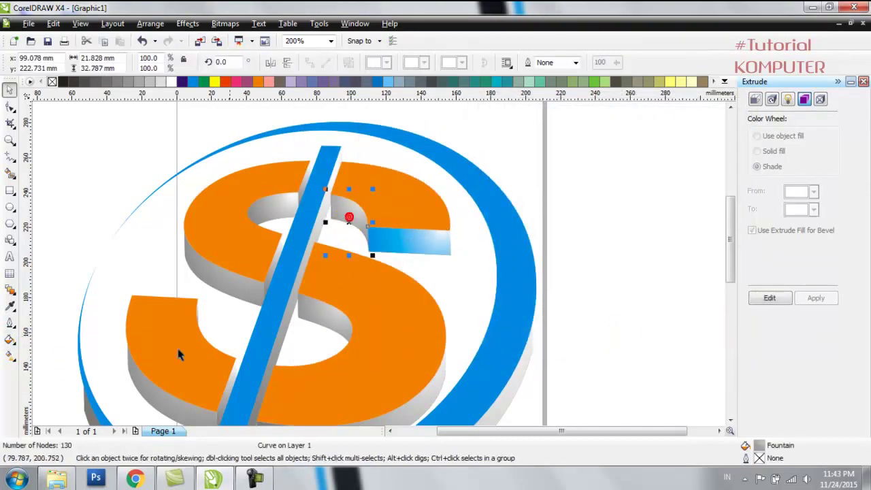
pyautogui.click(10, 340)
pyautogui.click(58, 359)
pyautogui.click(363, 244)
pyautogui.click(355, 277)
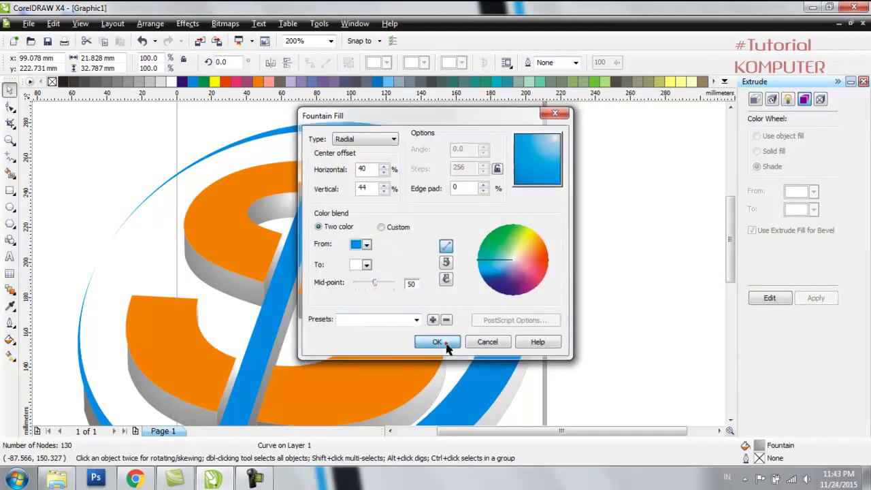
pyautogui.click(444, 343)
pyautogui.click(604, 301)
# Give the inner curve piece at the S's top left a grey-to-blue radial gradient.
pyautogui.click(275, 214)
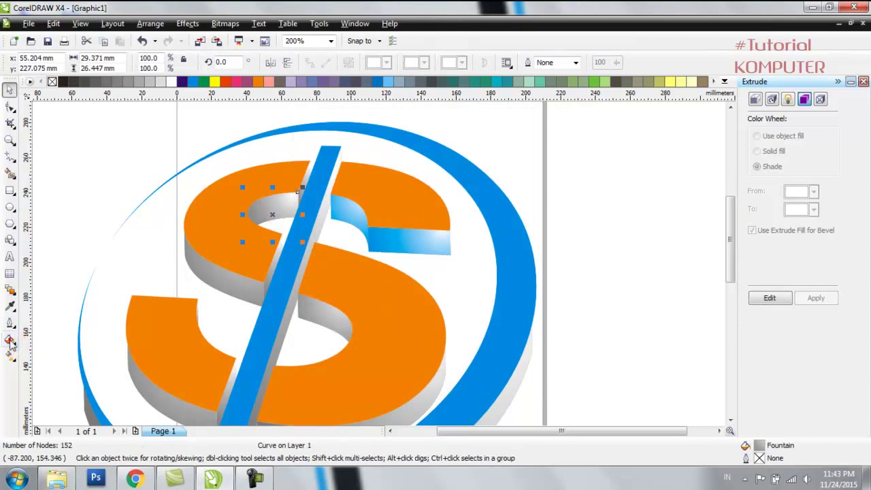
pyautogui.click(10, 340)
pyautogui.click(57, 357)
pyautogui.moveTo(415, 114); pyautogui.dragTo(557, 109)
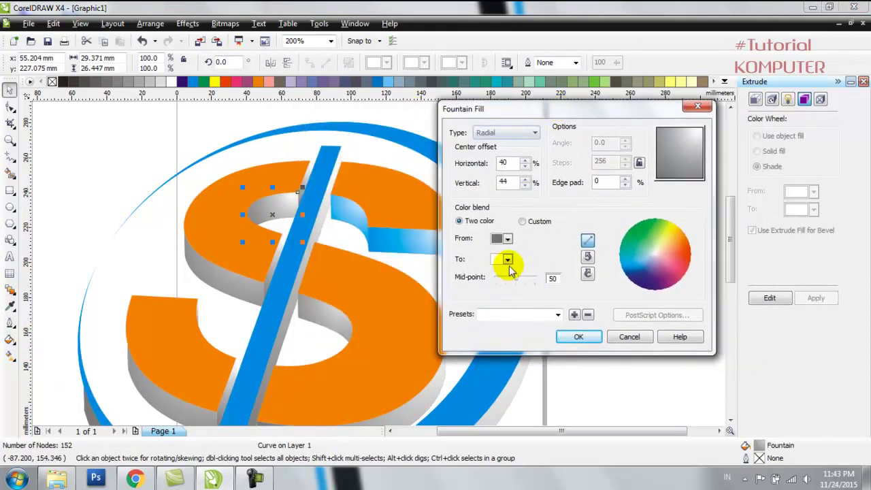
pyautogui.click(507, 259)
pyautogui.click(504, 291)
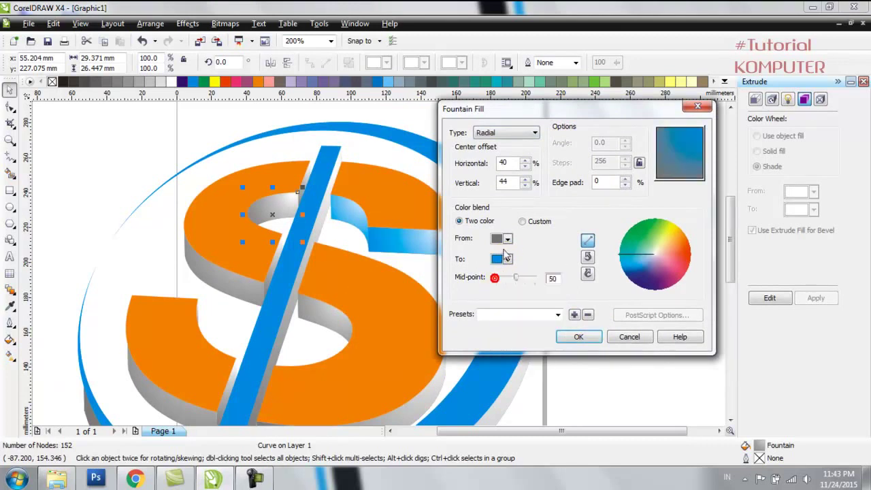
pyautogui.click(577, 336)
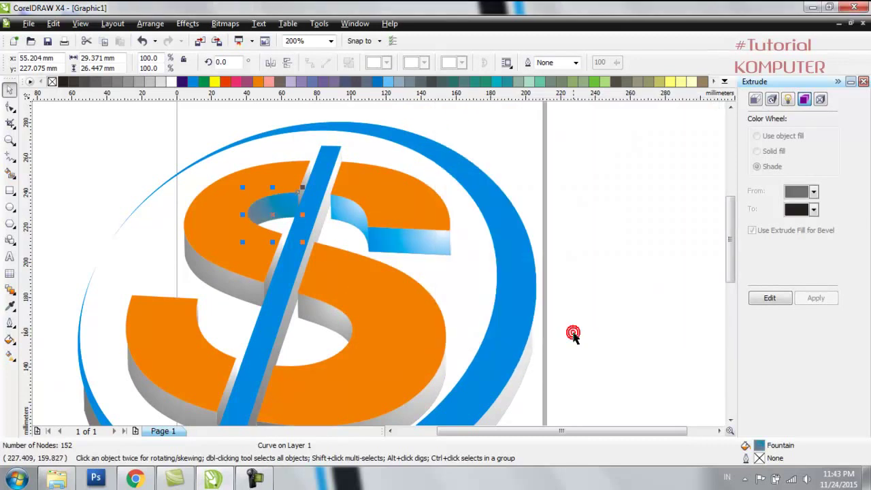
# Change the S's middle inner piece to a grey-to-blue radial gradient.
pyautogui.click(10, 339)
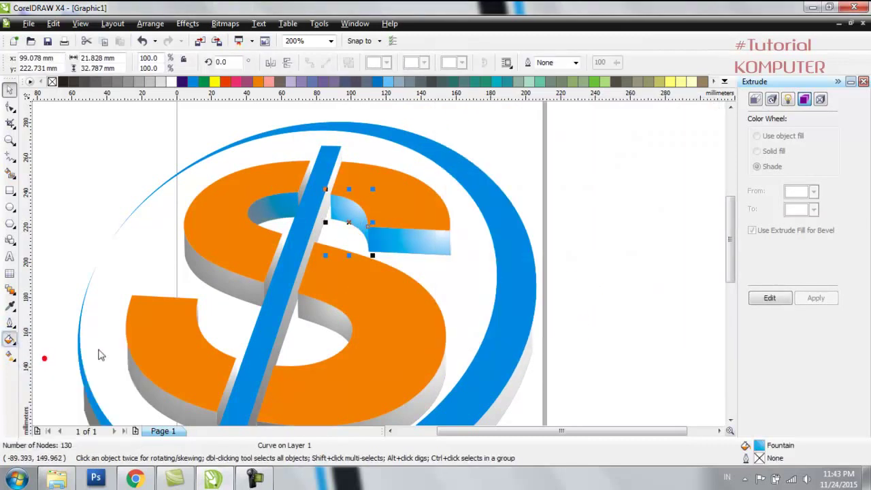
pyautogui.click(98, 352)
pyautogui.click(366, 265)
pyautogui.click(355, 278)
pyautogui.click(366, 243)
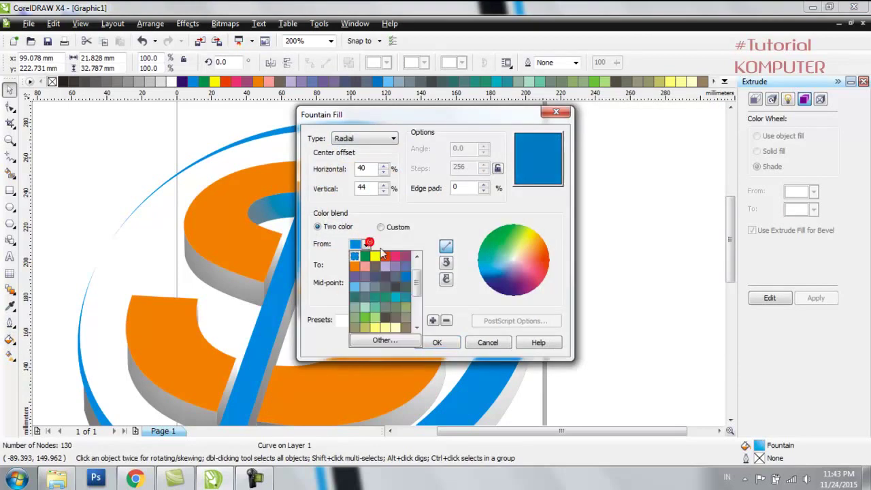
pyautogui.scroll(-2, 417, 282)
pyautogui.click(406, 266)
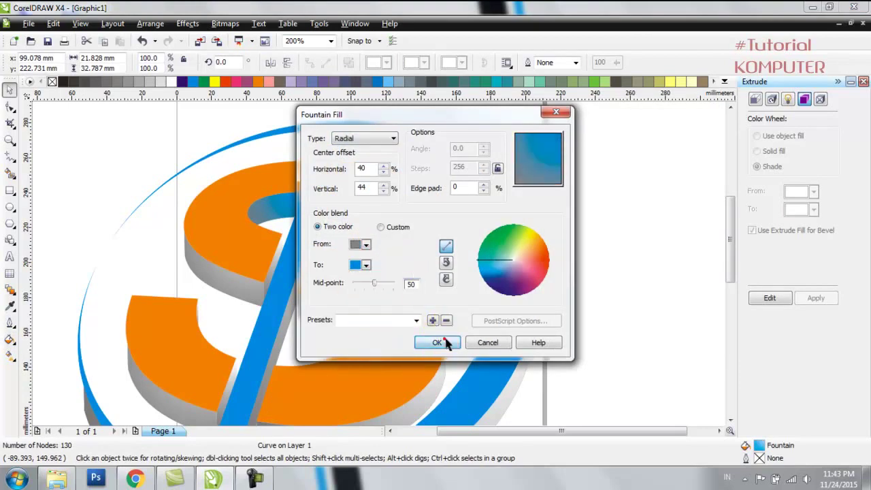
pyautogui.click(437, 342)
pyautogui.click(605, 265)
# Change the side piece under the S's upper arm to a grey-to-blue radial gradient.
pyautogui.click(416, 242)
pyautogui.click(9, 339)
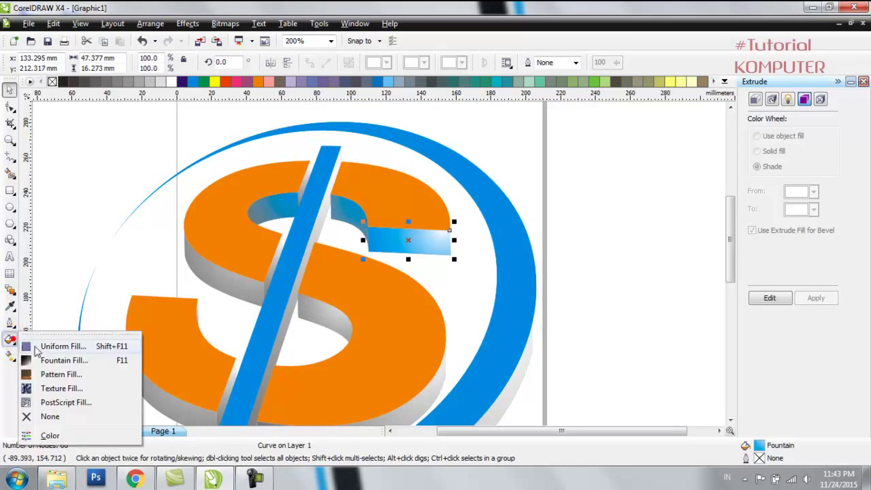
pyautogui.click(48, 360)
pyautogui.click(367, 244)
pyautogui.scroll(-2, 415, 286)
pyautogui.click(395, 276)
pyautogui.click(367, 244)
pyautogui.click(420, 343)
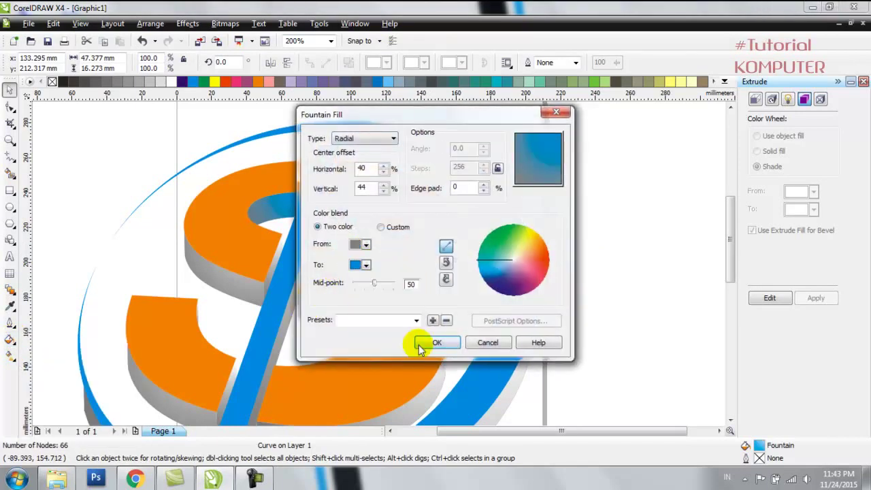
pyautogui.click(437, 343)
pyautogui.click(616, 322)
# Give the first extruded side piece of the S a grey-to-blue radial gradient.
pyautogui.scroll(-1, 729, 276)
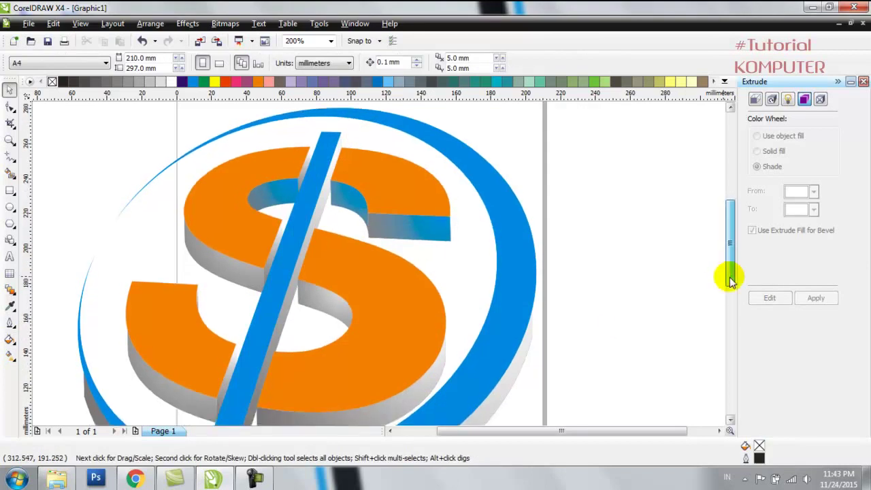
pyautogui.scroll(-1, 728, 279)
pyautogui.click(229, 249)
pyautogui.click(10, 355)
pyautogui.click(10, 339)
pyautogui.click(61, 360)
pyautogui.click(366, 244)
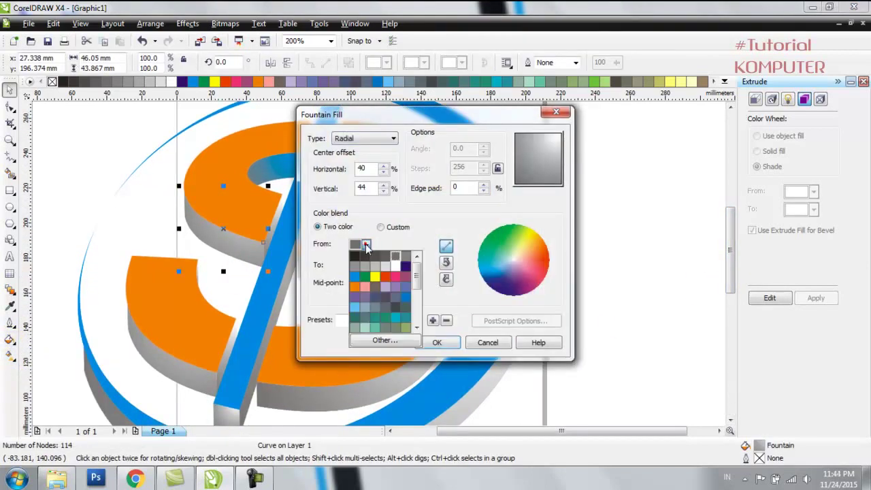
pyautogui.click(365, 266)
pyautogui.click(366, 265)
pyautogui.click(354, 297)
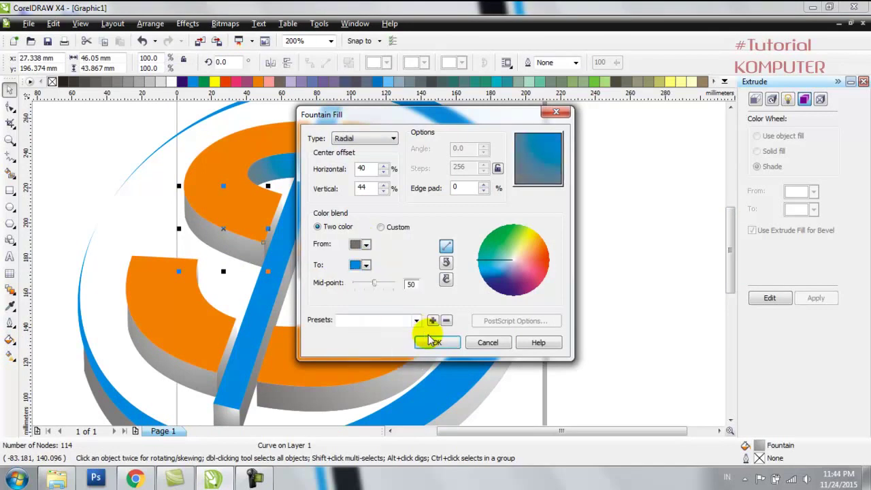
pyautogui.click(437, 343)
# Set a second extruded S side piece's gradient end colour to blue.
pyautogui.click(320, 276)
pyautogui.click(9, 339)
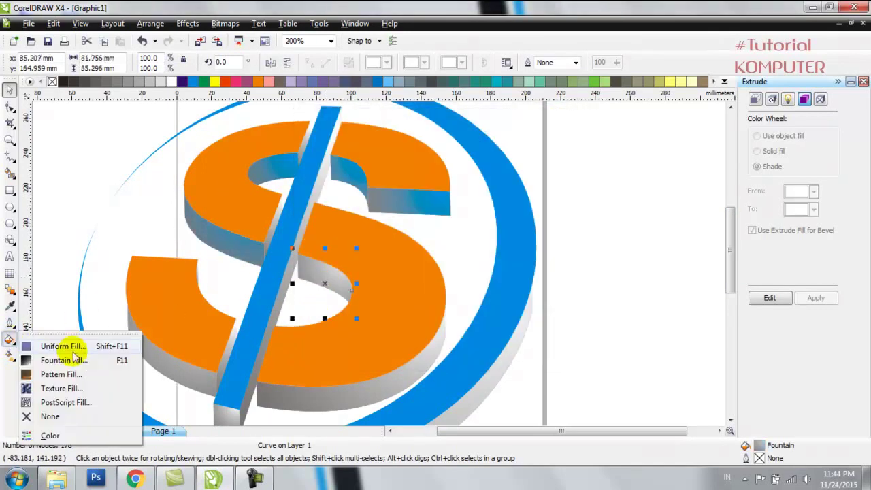
pyautogui.click(60, 359)
pyautogui.click(366, 265)
pyautogui.click(356, 287)
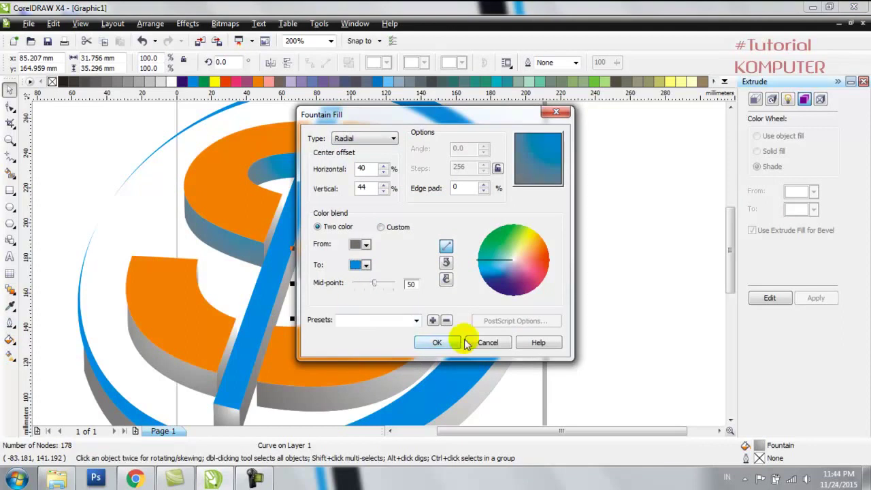
pyautogui.click(442, 341)
# Give the S's lower side piece a gradient ending in blue.
pyautogui.click(416, 361)
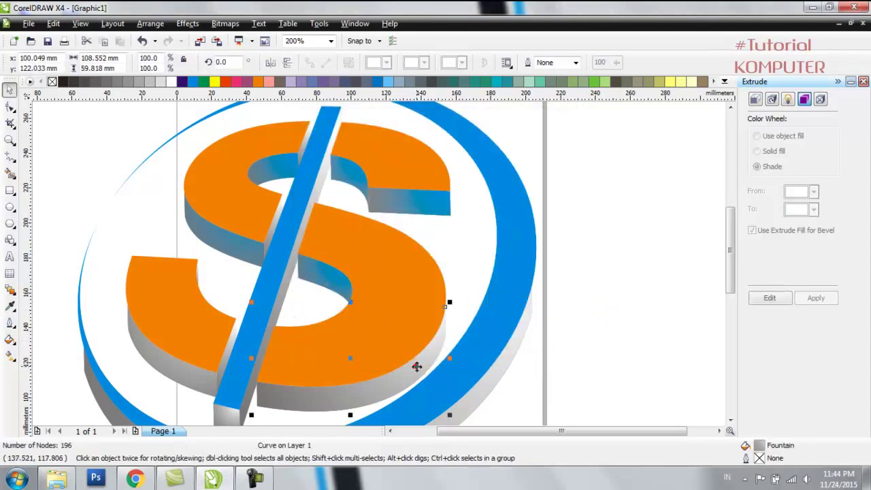
pyautogui.click(10, 339)
pyautogui.click(68, 361)
pyautogui.click(366, 265)
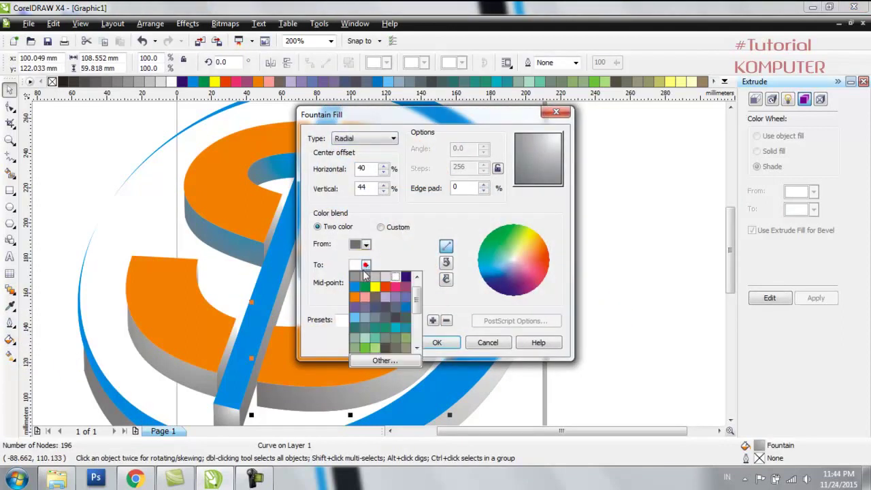
pyautogui.click(352, 292)
pyautogui.click(433, 342)
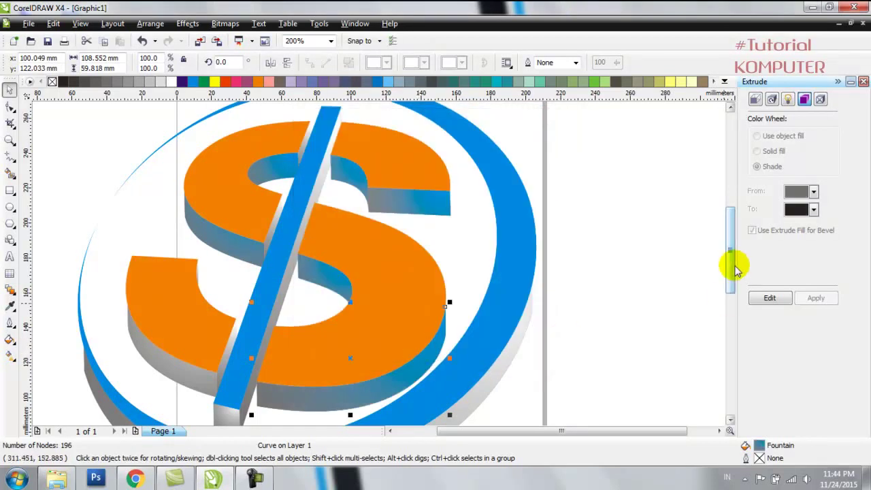
pyautogui.scroll(-1, 707, 279)
pyautogui.click(610, 317)
# Give the S's left side piece a gradient ending in blue.
pyautogui.click(175, 332)
pyautogui.click(9, 339)
pyautogui.click(54, 360)
pyautogui.click(366, 265)
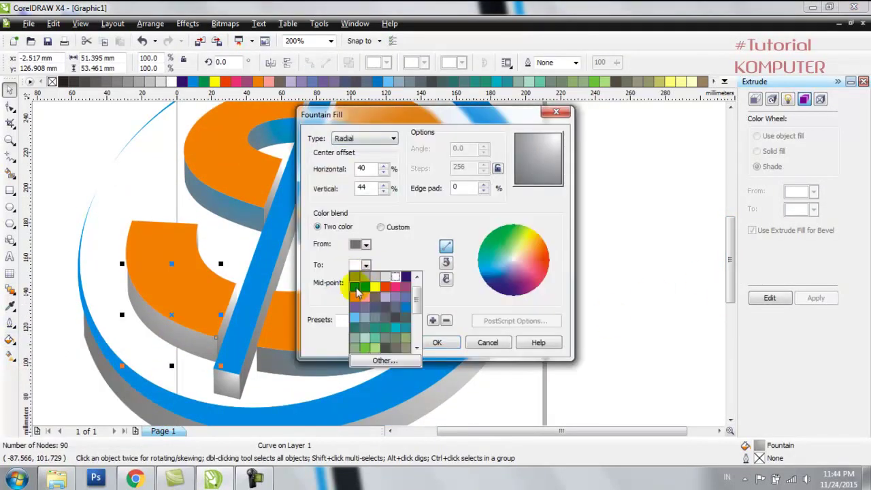
pyautogui.click(352, 291)
pyautogui.click(436, 343)
pyautogui.click(501, 379)
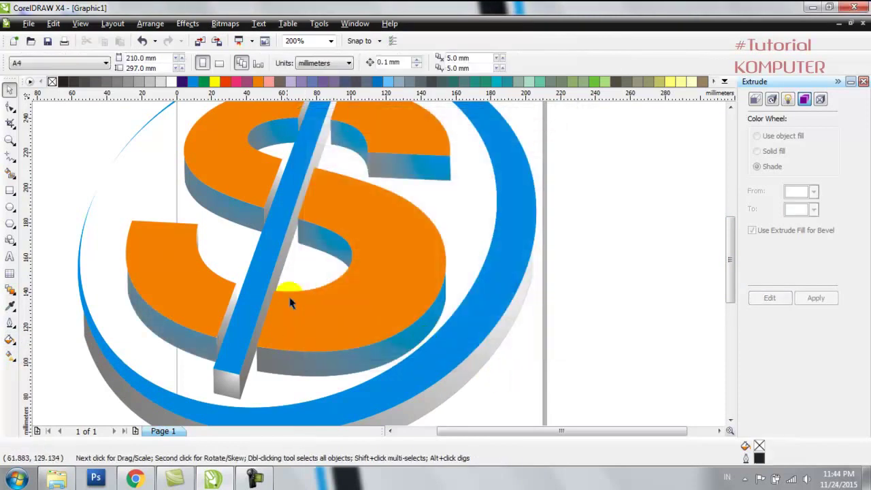
# Apply a blue-ending gradient to one more S side piece.
pyautogui.click(283, 269)
pyautogui.click(10, 339)
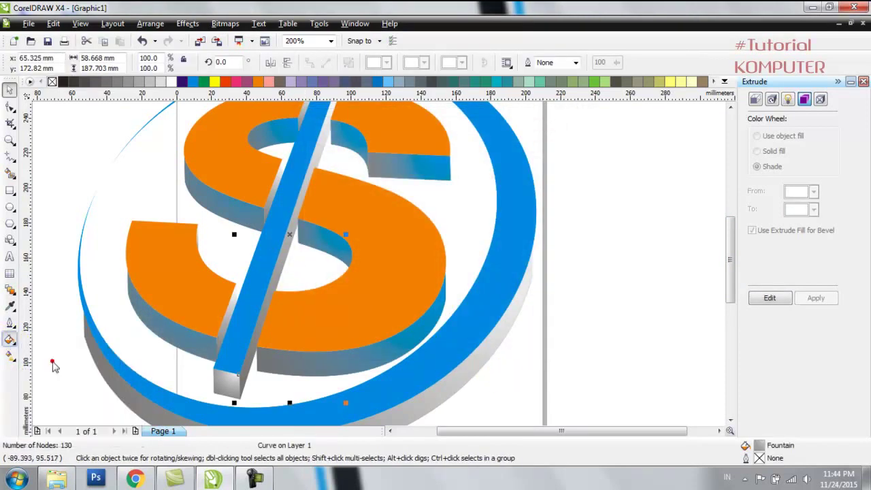
pyautogui.click(55, 360)
pyautogui.click(366, 265)
pyautogui.click(356, 289)
pyautogui.click(439, 343)
pyautogui.click(535, 353)
# Fill the diagonal bar's side with a gradient ending in orange.
pyautogui.click(288, 244)
pyautogui.click(285, 257)
pyautogui.click(9, 338)
pyautogui.click(54, 359)
pyautogui.click(366, 265)
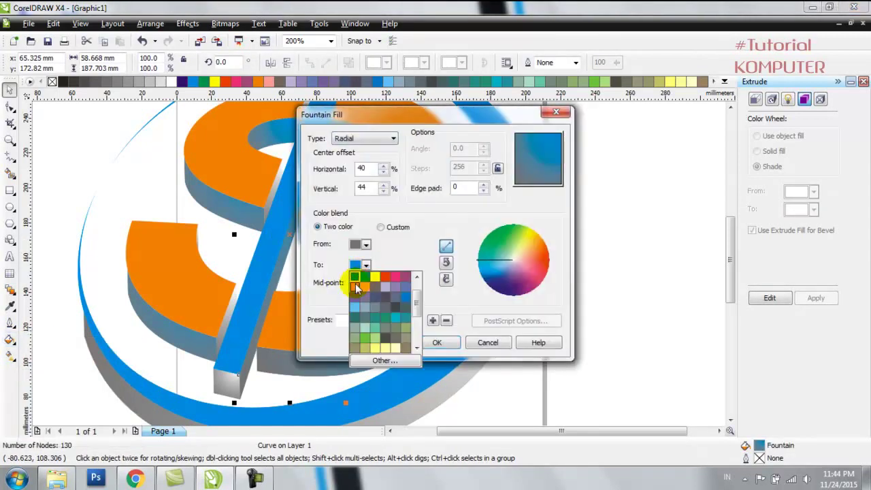
pyautogui.click(356, 282)
pyautogui.click(437, 343)
pyautogui.click(546, 348)
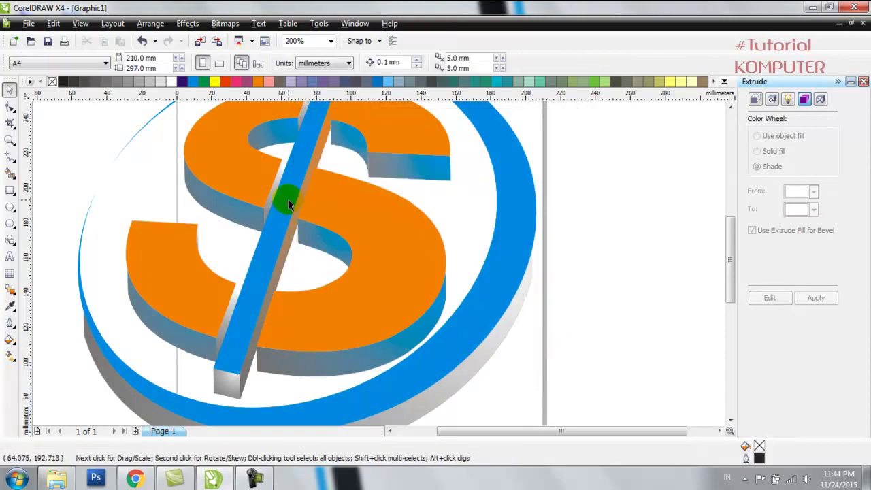
# Give the S side piece near the bar a fountain fill ending in blue.
pyautogui.scroll(1, 375, 264)
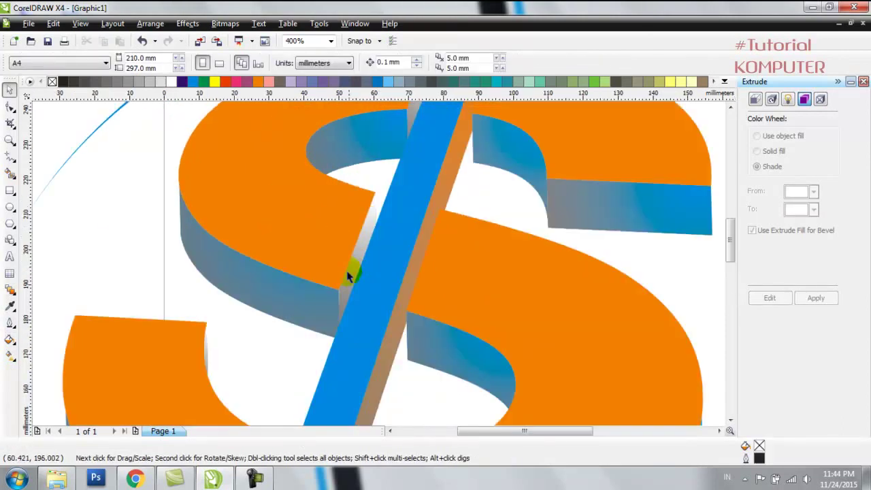
pyautogui.click(361, 262)
pyautogui.click(9, 339)
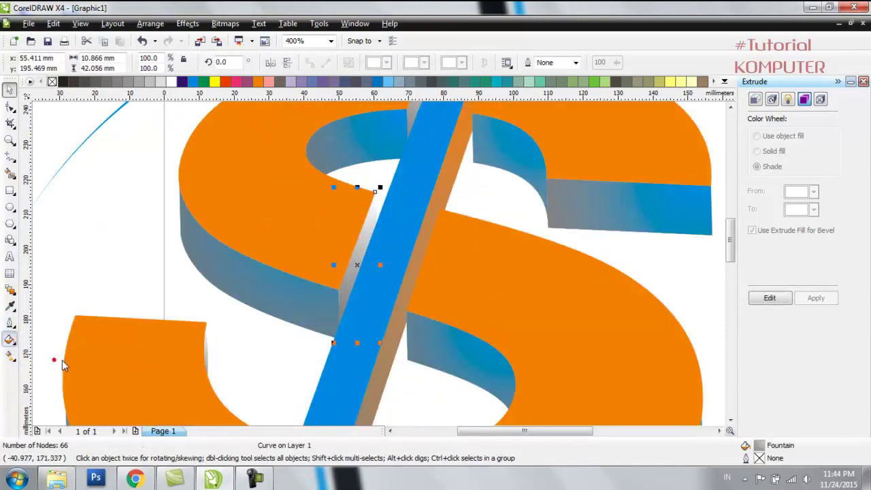
pyautogui.click(54, 364)
pyautogui.click(366, 265)
pyautogui.click(354, 286)
pyautogui.click(428, 342)
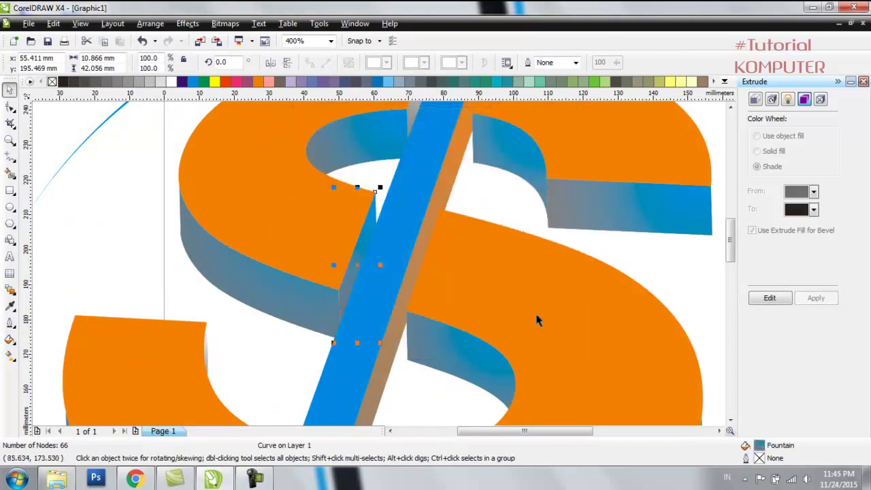
pyautogui.moveTo(732, 252); pyautogui.dragTo(730, 234)
# Give the S piece beside the bar's top a blue fountain fill.
pyautogui.click(423, 180)
pyautogui.click(9, 339)
pyautogui.click(55, 360)
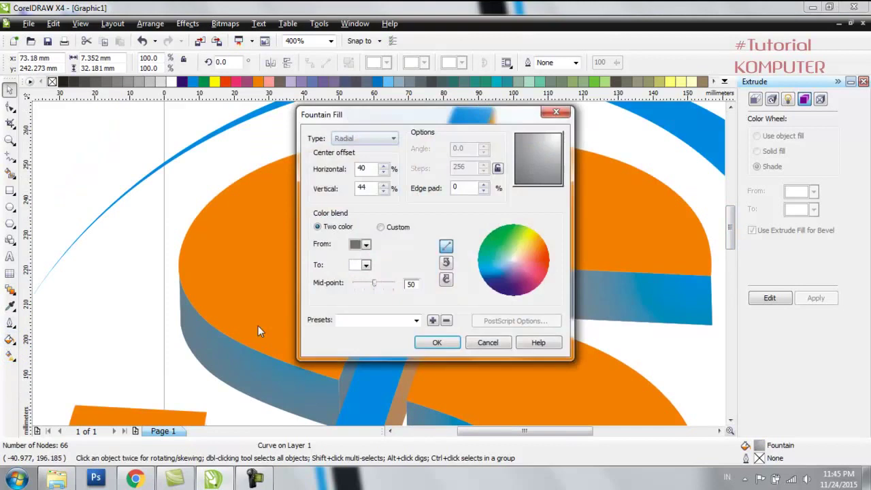
pyautogui.click(366, 266)
pyautogui.click(354, 286)
pyautogui.click(437, 342)
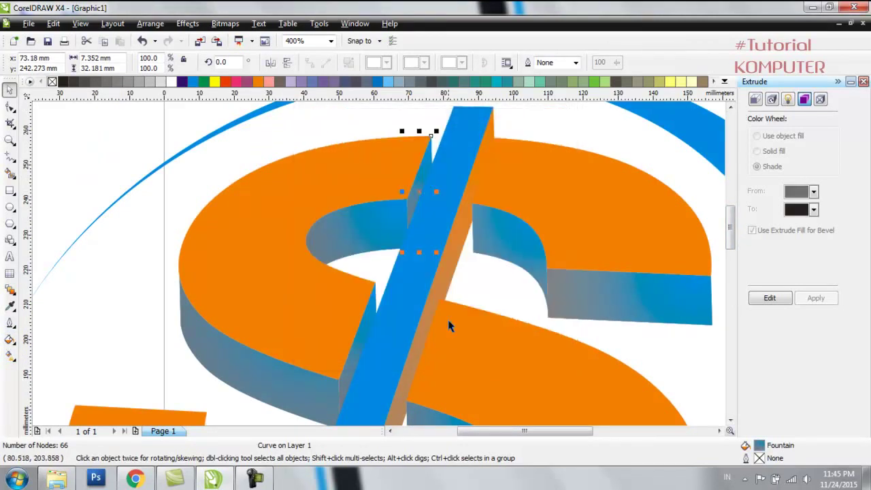
pyautogui.scroll(-1, 380, 272)
pyautogui.scroll(-1, 381, 283)
pyautogui.scroll(1, 377, 269)
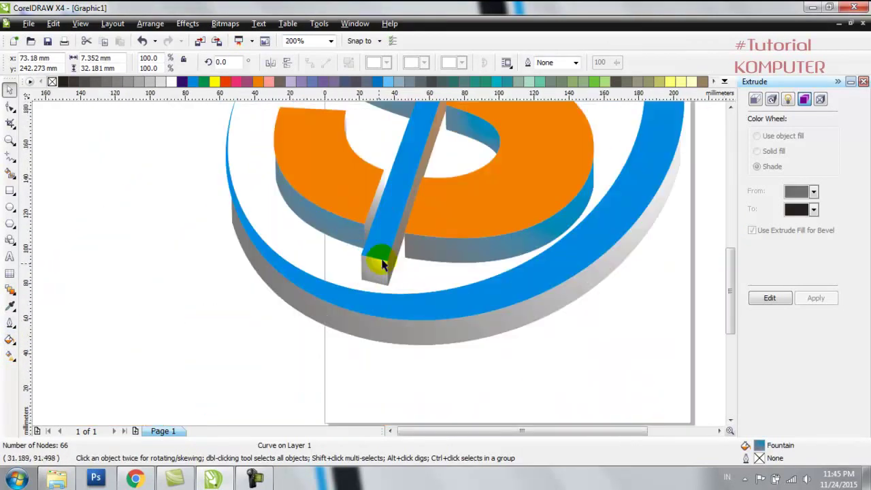
# Fill the bar's end piece with a fountain fill ending in orange.
pyautogui.click(365, 276)
pyautogui.click(10, 340)
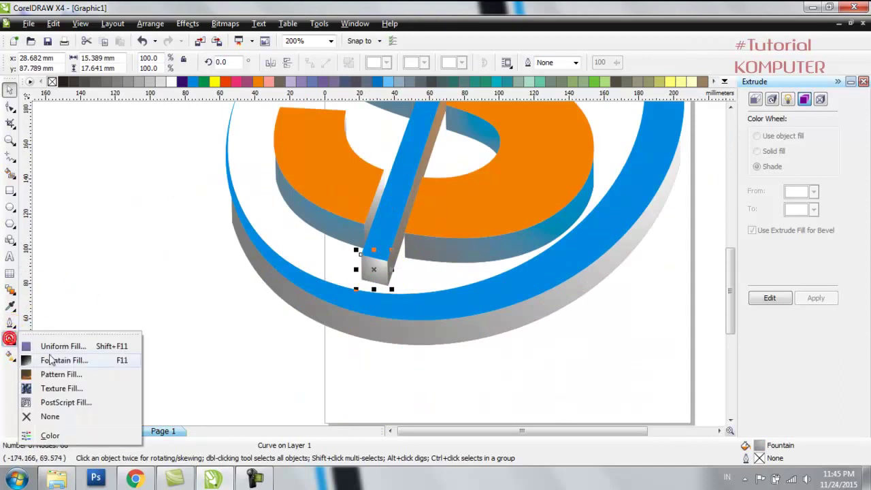
pyautogui.click(49, 354)
pyautogui.click(363, 261)
pyautogui.click(390, 310)
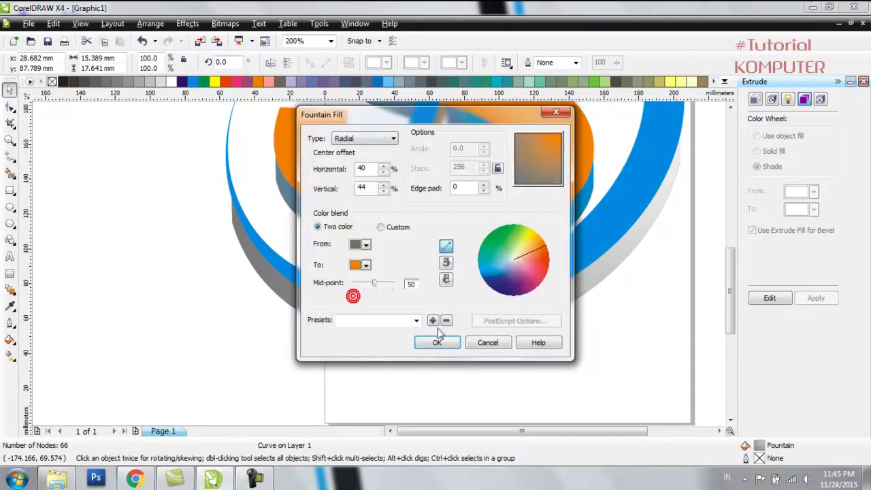
pyautogui.click(446, 343)
# Apply a blue fountain fill to the other face of the bar.
pyautogui.click(374, 217)
pyautogui.click(11, 338)
pyautogui.click(54, 354)
pyautogui.click(366, 265)
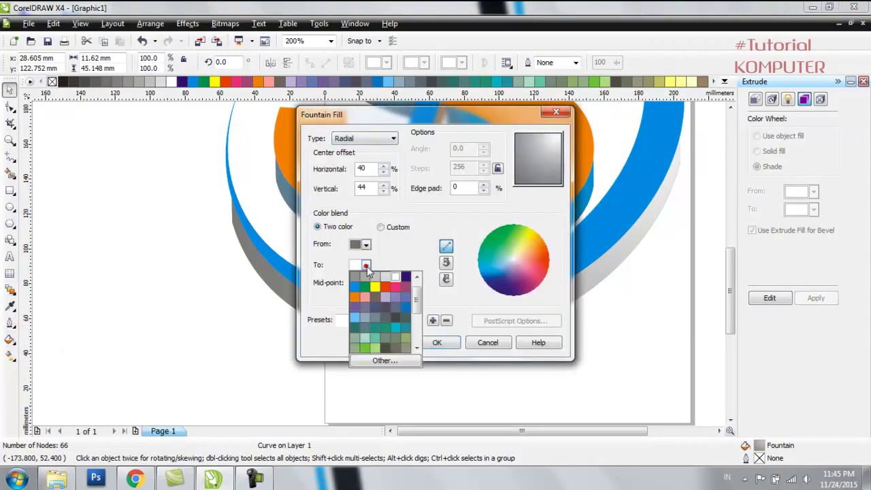
pyautogui.click(354, 285)
pyautogui.click(437, 343)
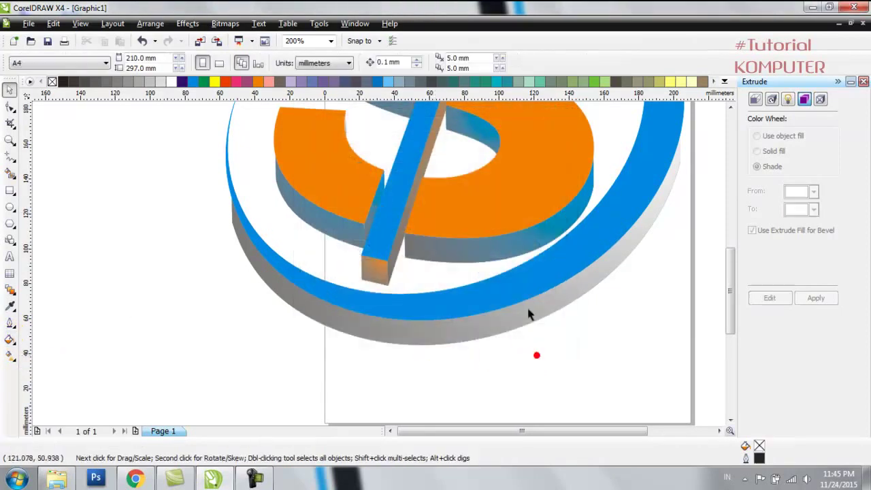
# Give the ring's extruded side an orange fountain fill.
pyautogui.click(415, 257)
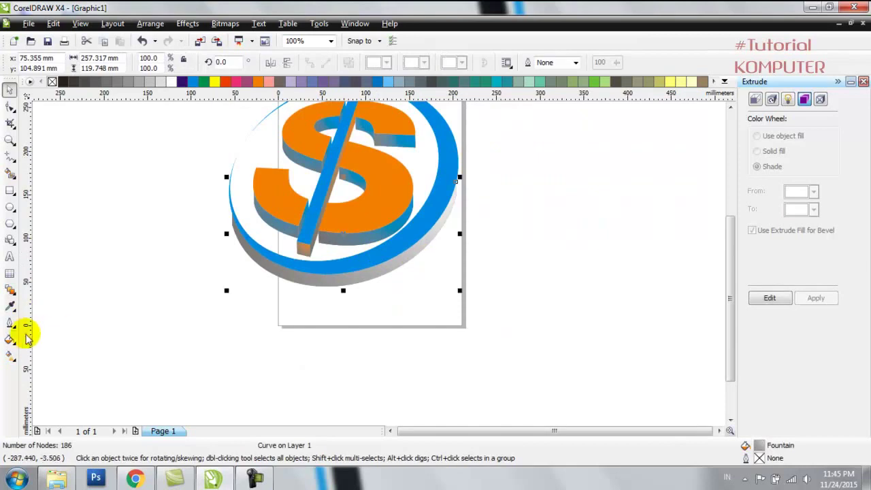
pyautogui.click(10, 339)
pyautogui.click(65, 360)
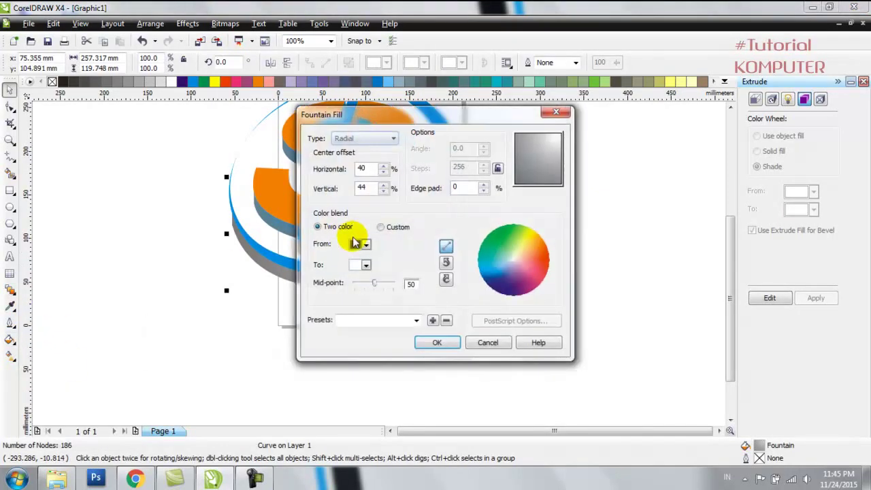
pyautogui.click(366, 265)
pyautogui.click(356, 299)
pyautogui.click(436, 341)
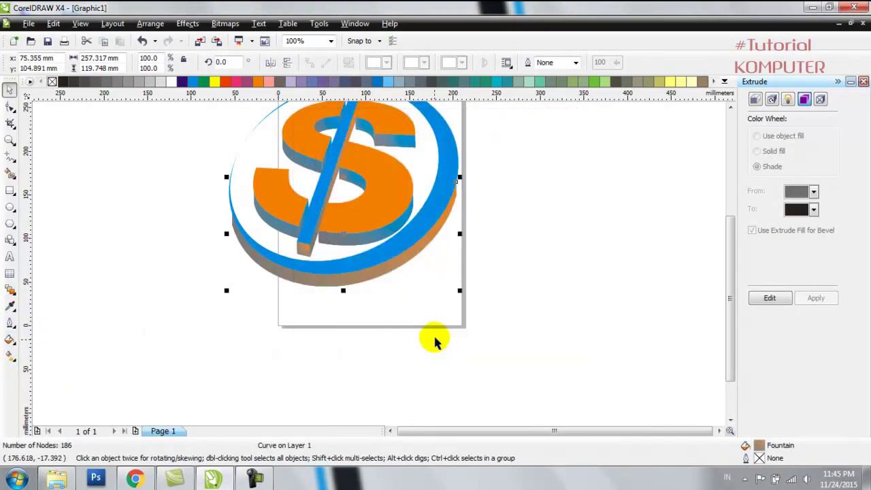
pyautogui.moveTo(734, 280); pyautogui.dragTo(727, 253)
# Undo the orange ring side and refill it with a light grey fountain fill.
pyautogui.moveTo(530, 134)
pyautogui.mouseDown()
pyautogui.moveTo(281, 160)
pyautogui.moveTo(159, 372)
pyautogui.mouseUp()
pyautogui.click(158, 370)
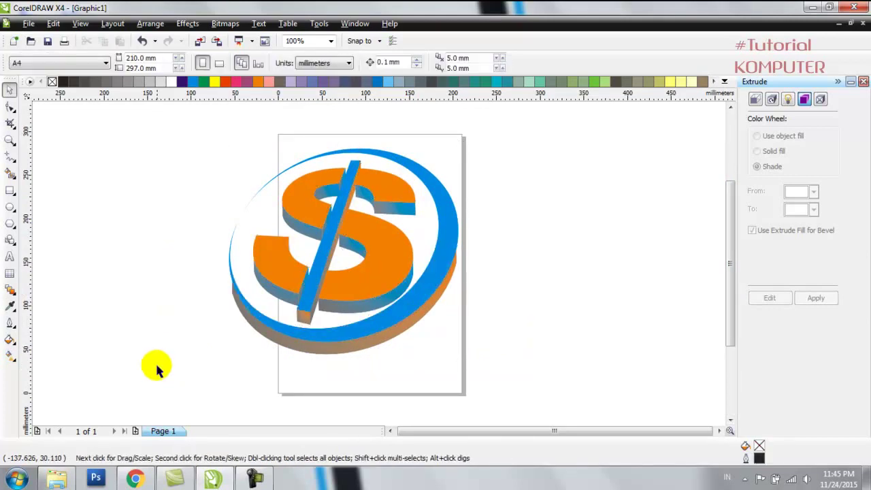
pyautogui.hotkey('ctrl', 'z')
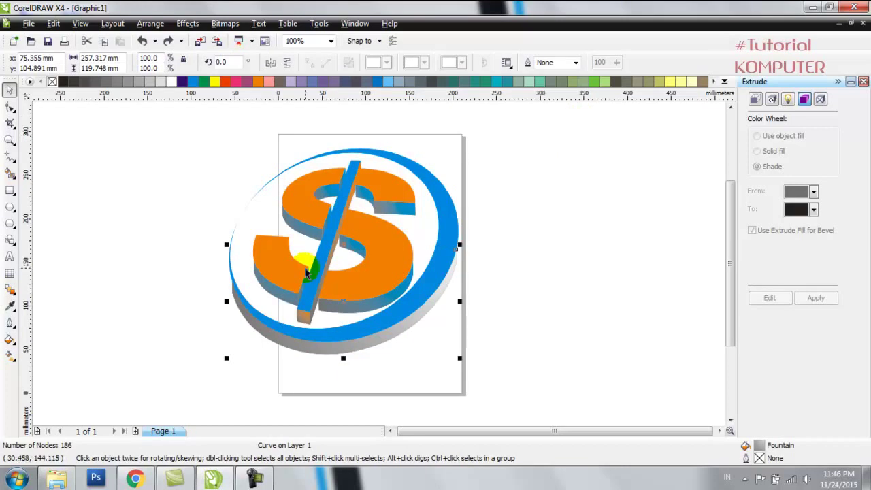
pyautogui.click(10, 343)
pyautogui.click(47, 359)
pyautogui.click(366, 245)
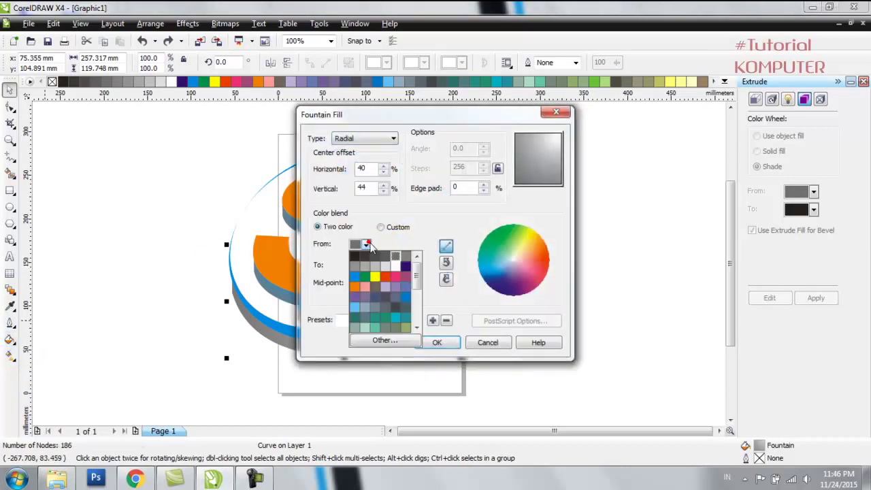
pyautogui.click(374, 269)
pyautogui.click(447, 341)
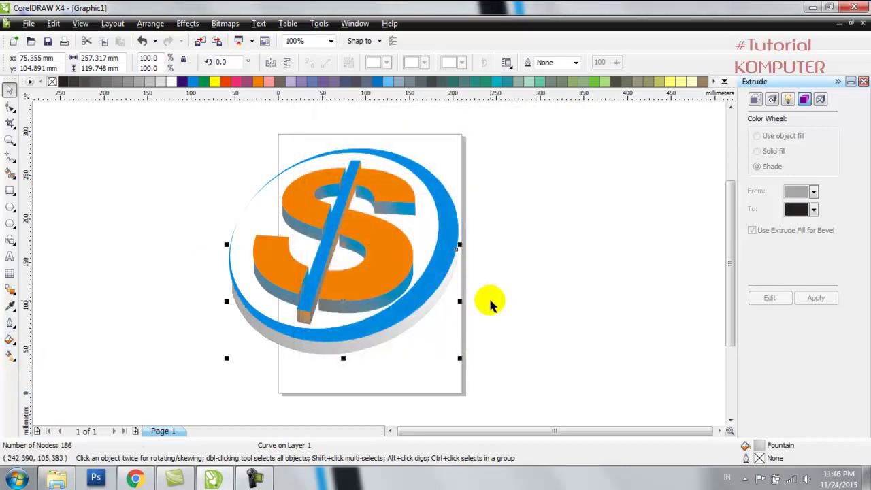
pyautogui.click(486, 302)
# Group the logo, draw a rectangle around it, and send it to back of page.
pyautogui.hotkey('ctrl', 'a')
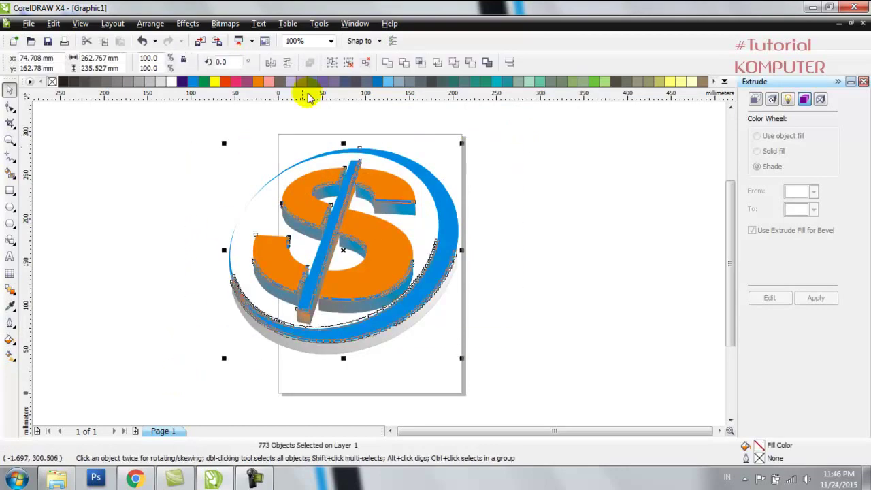
pyautogui.click(324, 65)
pyautogui.click(516, 234)
pyautogui.scroll(-1, 222, 294)
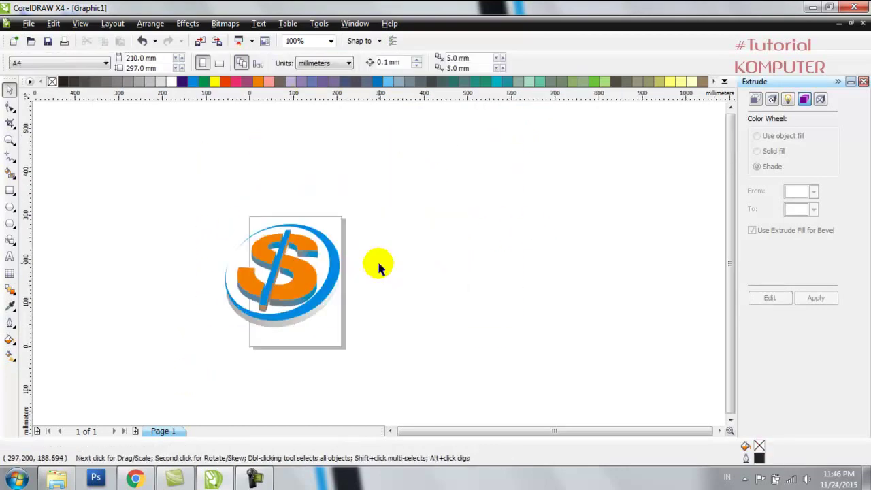
pyautogui.click(11, 194)
pyautogui.moveTo(201, 204); pyautogui.dragTo(454, 348)
pyautogui.moveTo(330, 201); pyautogui.dragTo(330, 193)
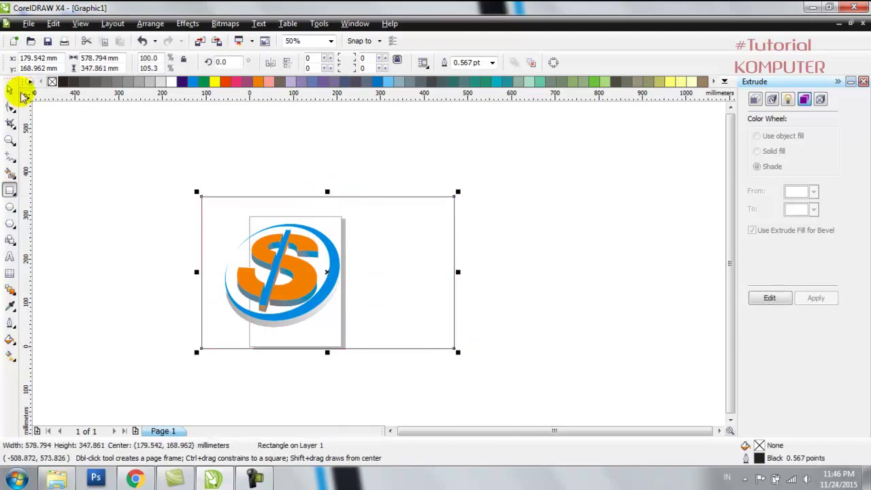
pyautogui.click(9, 91)
pyautogui.click(149, 23)
pyautogui.moveTo(163, 85)
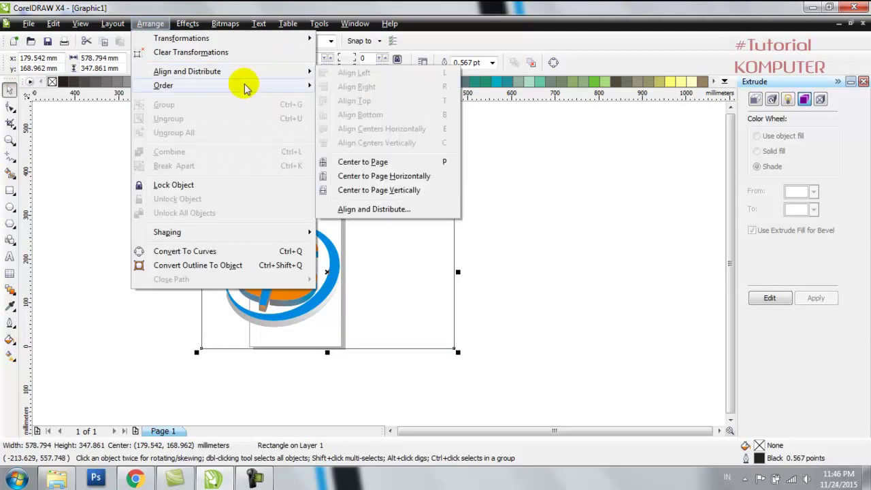
pyautogui.click(365, 100)
# Fill the rectangle with a radial fountain fill, off-centre, mid-point 30.
pyautogui.click(11, 338)
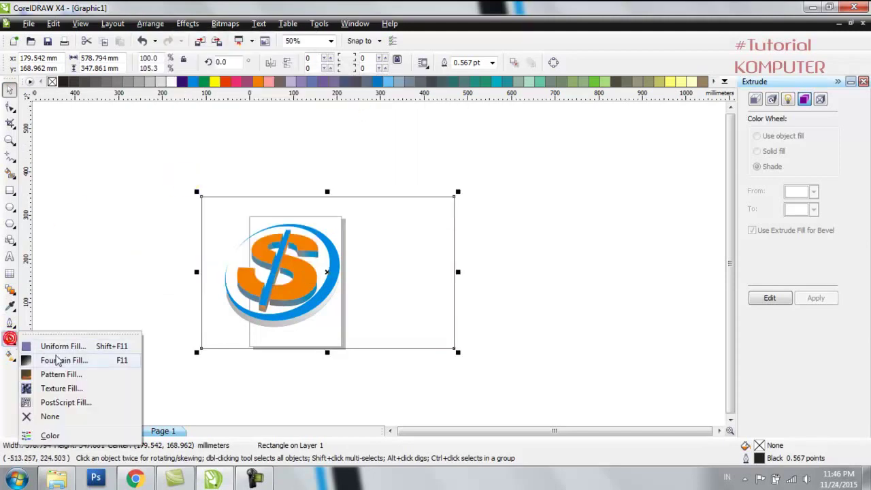
pyautogui.click(60, 359)
pyautogui.click(365, 139)
pyautogui.click(370, 159)
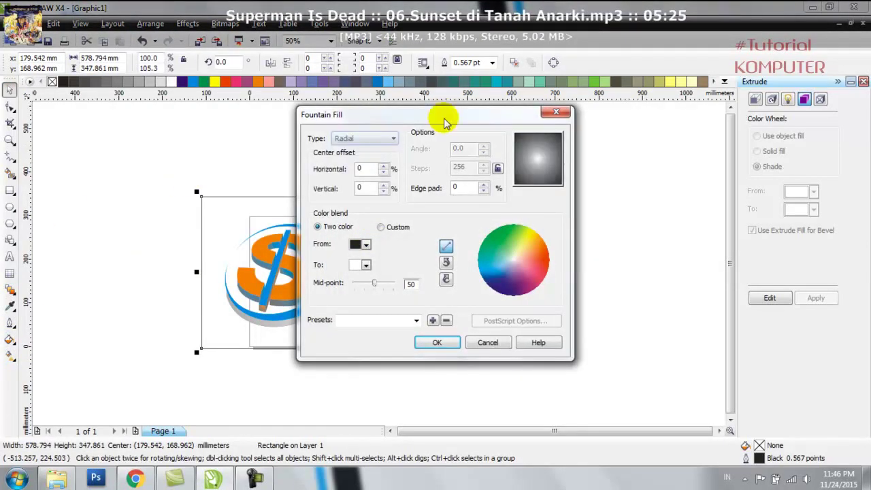
pyautogui.moveTo(444, 117); pyautogui.dragTo(578, 106)
pyautogui.moveTo(677, 142); pyautogui.dragTo(670, 144)
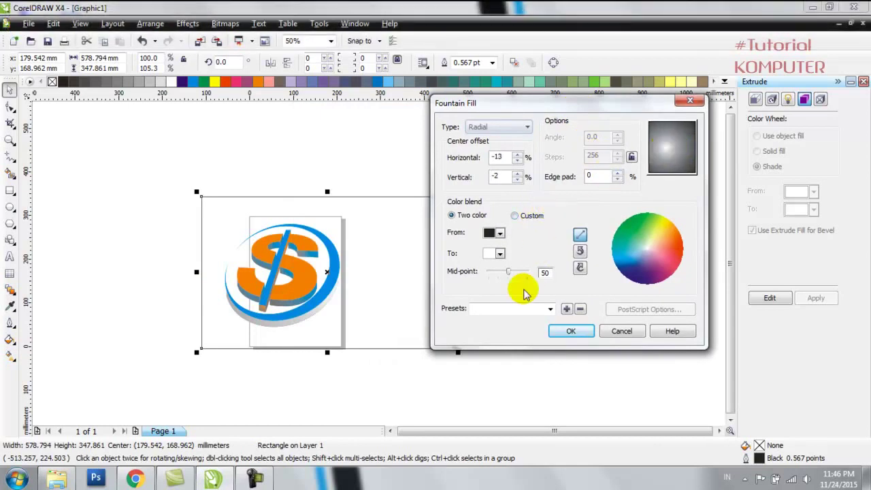
pyautogui.moveTo(511, 274); pyautogui.dragTo(493, 277)
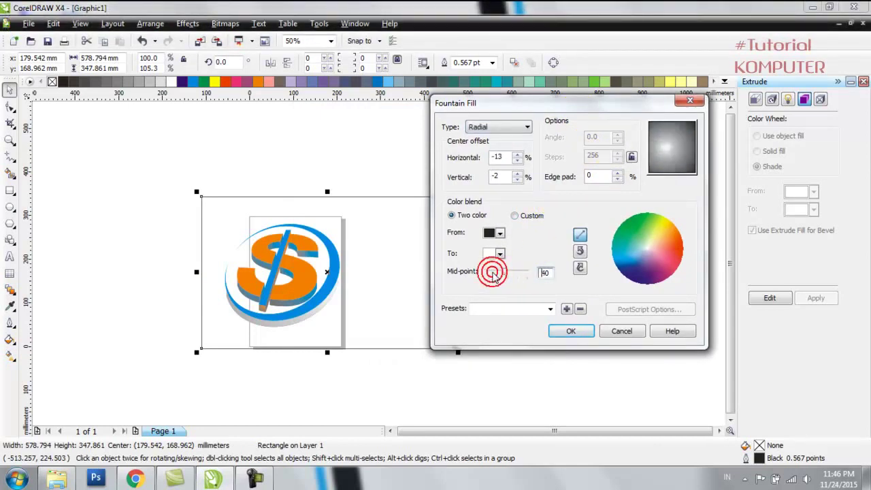
pyautogui.click(565, 340)
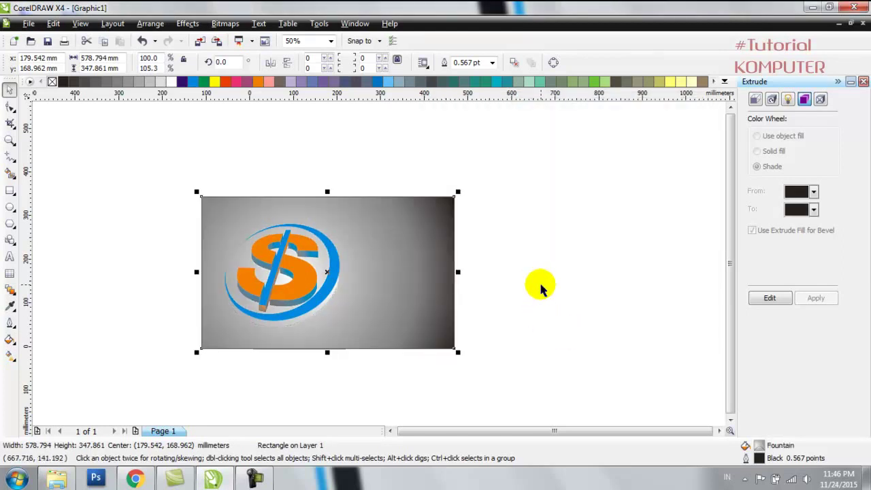
# Reapply the adjusted radial fill and remove the rectangle's outline.
pyautogui.click(10, 340)
pyautogui.click(66, 360)
pyautogui.moveTo(454, 114); pyautogui.dragTo(538, 108)
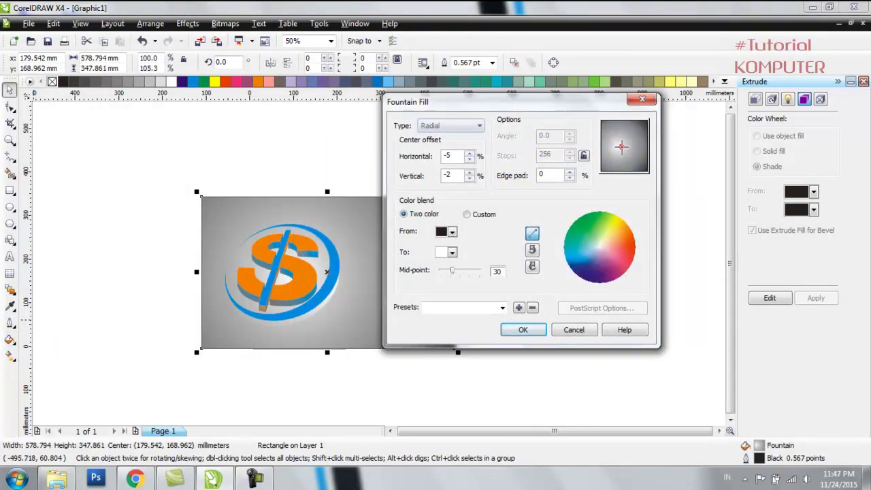
pyautogui.click(517, 328)
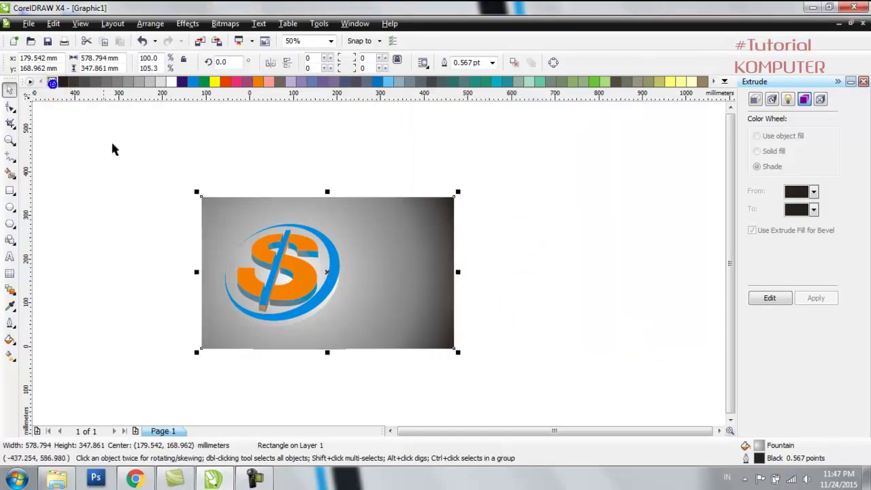
pyautogui.rightClick(53, 83)
# Add 200 pt 'USD Inside' text right of the logo and nudge it left and down.
pyautogui.click(330, 41)
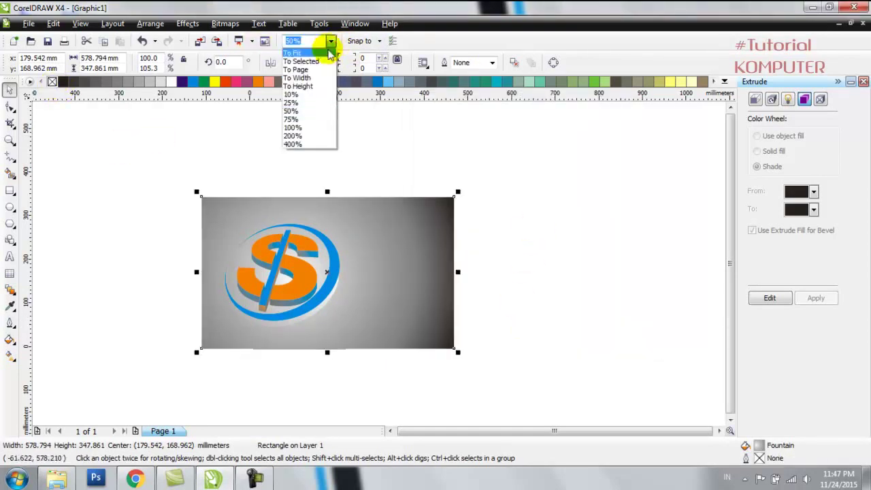
pyautogui.click(292, 53)
pyautogui.click(653, 211)
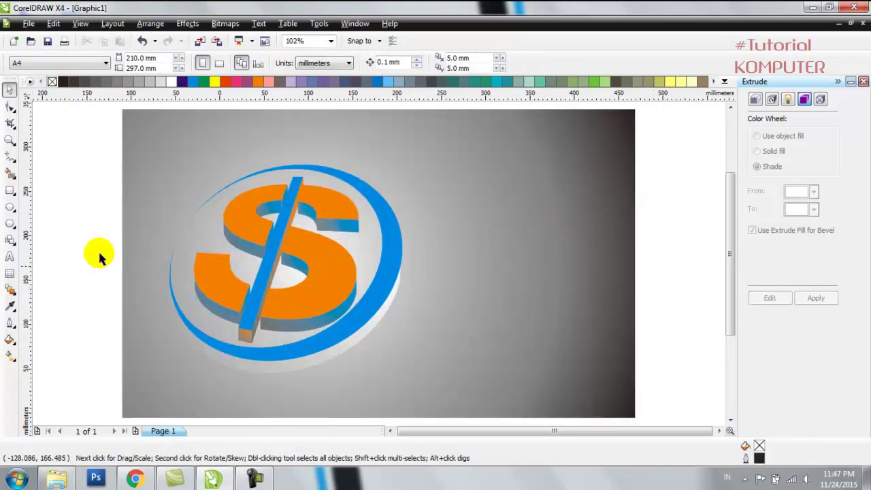
pyautogui.click(10, 256)
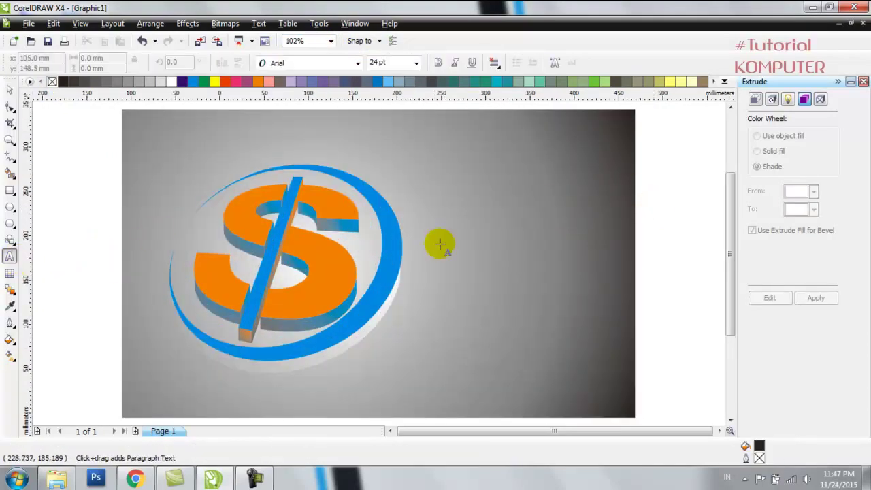
pyautogui.click(490, 248)
pyautogui.click(416, 62)
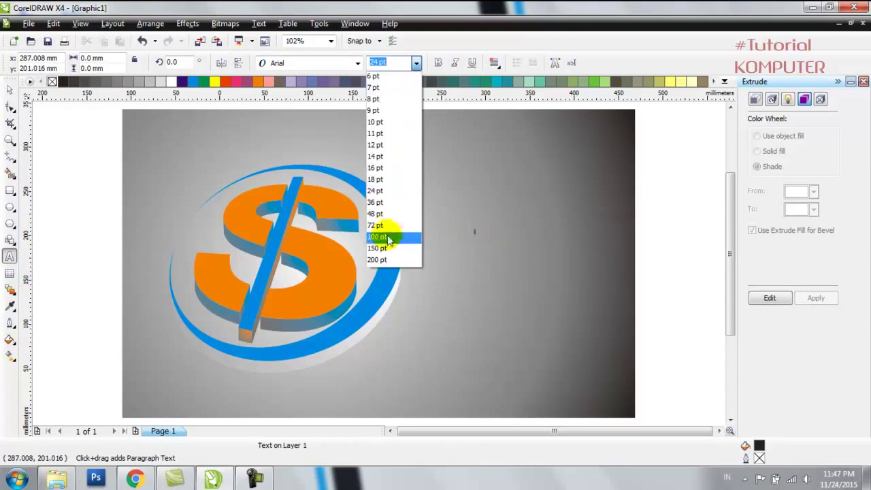
pyautogui.click(387, 256)
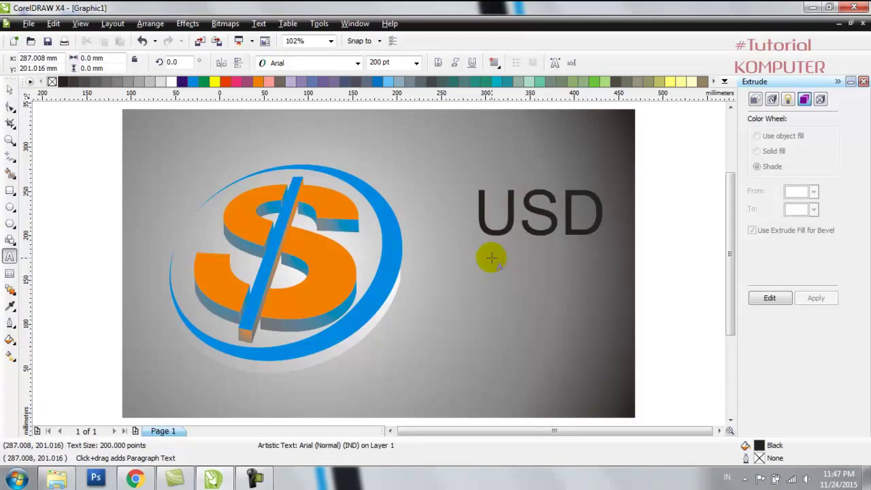
pyautogui.write('Inside')
pyautogui.click(491, 257)
pyautogui.click(11, 92)
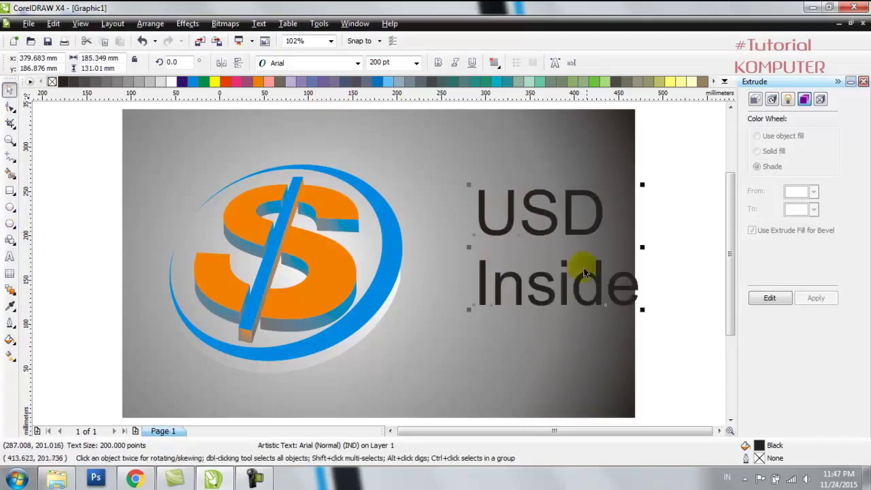
pyautogui.moveTo(565, 286); pyautogui.dragTo(521, 311)
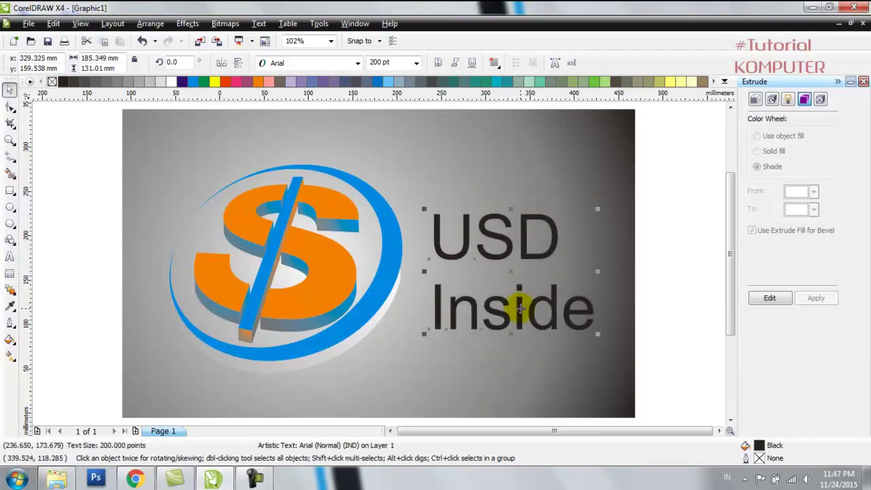
# Make the text bold and colour the word 'USD' blue.
pyautogui.click(439, 62)
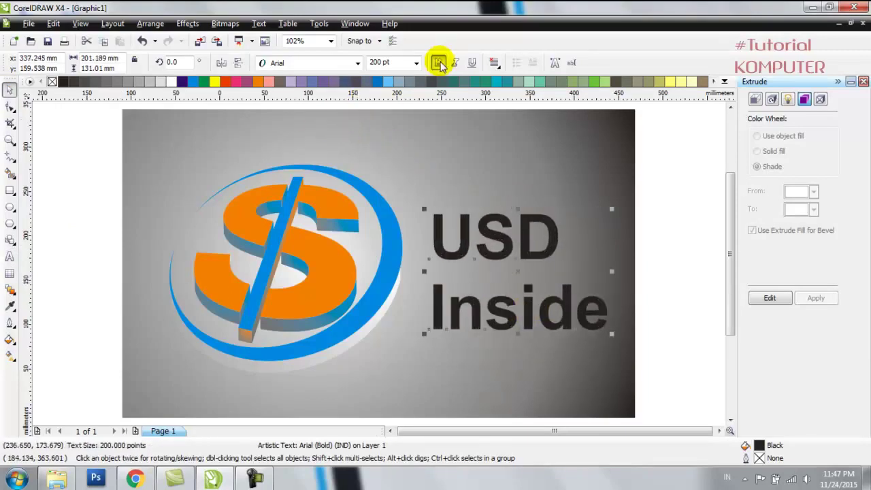
pyautogui.click(661, 205)
pyautogui.click(527, 234)
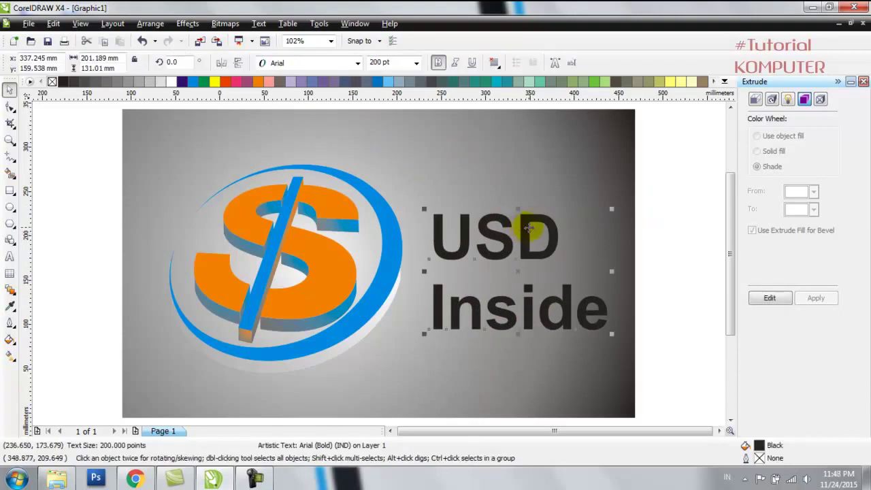
pyautogui.click(530, 232)
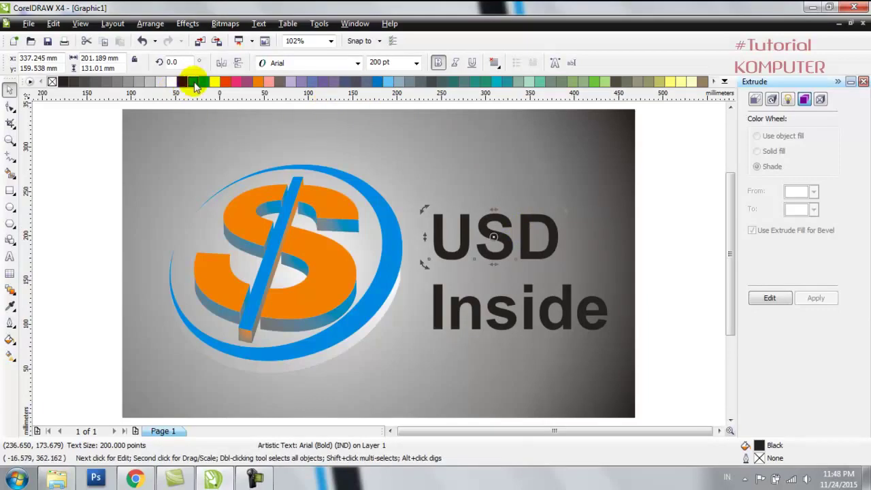
pyautogui.click(194, 81)
# Colour 'Inside' orange and group the two words with Ctrl+G.
pyautogui.click(531, 303)
pyautogui.moveTo(257, 83)
pyautogui.mouseDown()
pyautogui.moveTo(500, 291)
pyautogui.moveTo(516, 291)
pyautogui.mouseUp()
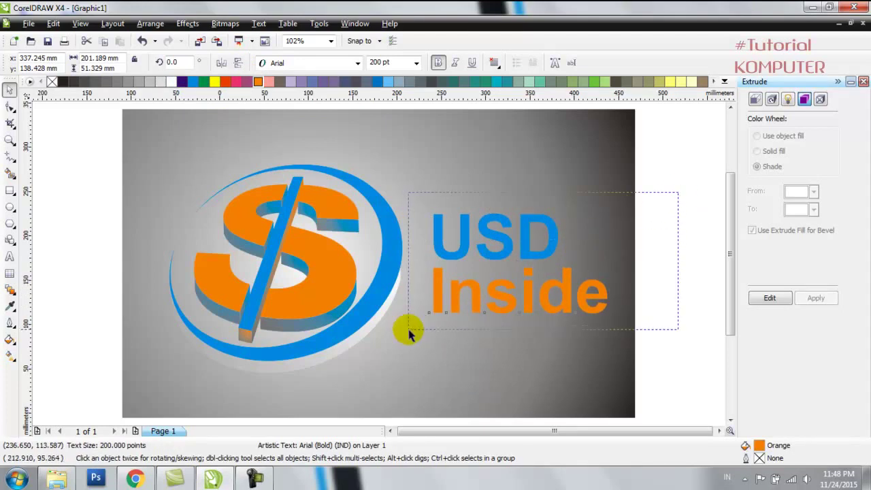
pyautogui.moveTo(398, 309); pyautogui.dragTo(405, 328)
pyautogui.hotkey('ctrl', 'g')
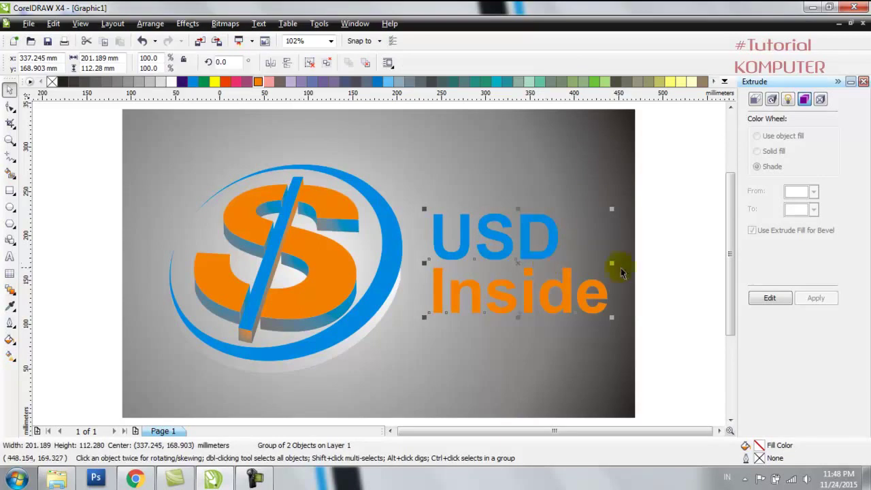
pyautogui.click(680, 277)
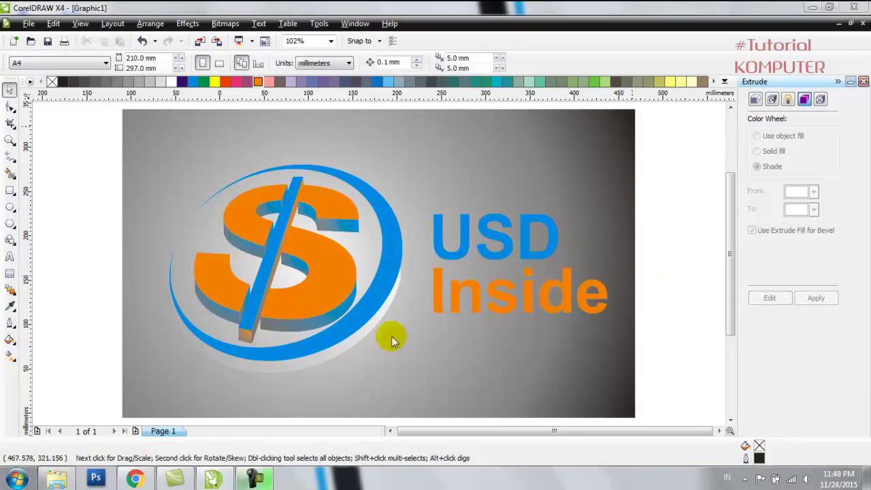
pyautogui.click(366, 305)
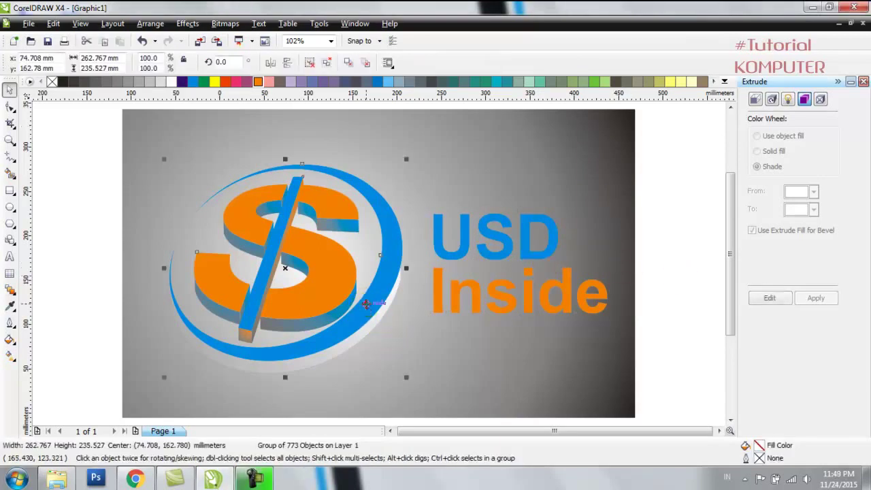
# Apply a blue-to-white linear fountain fill to the dollar logo.
pyautogui.click(310, 63)
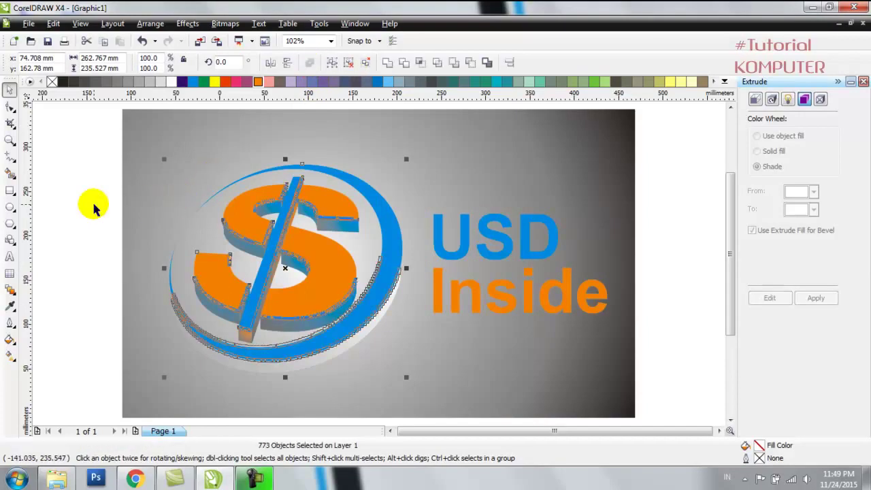
pyautogui.press('Escape')
pyautogui.click(391, 269)
pyautogui.click(10, 340)
pyautogui.click(53, 359)
pyautogui.moveTo(389, 113); pyautogui.dragTo(522, 98)
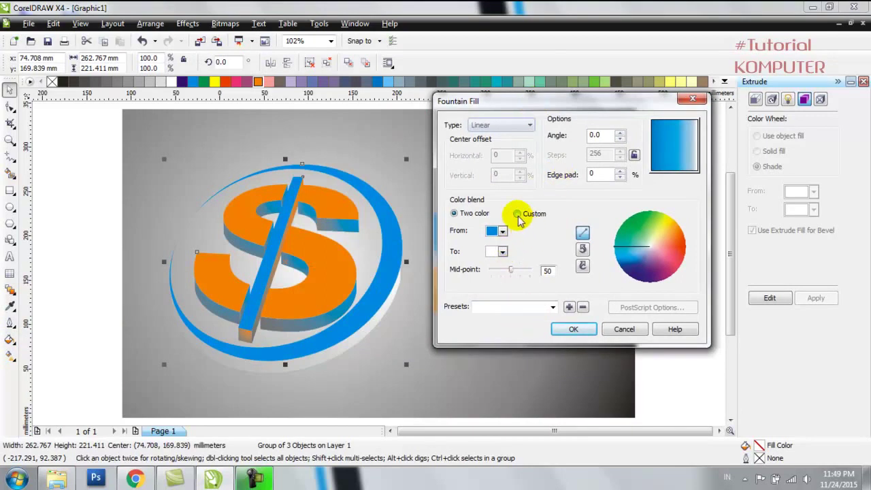
pyautogui.click(572, 330)
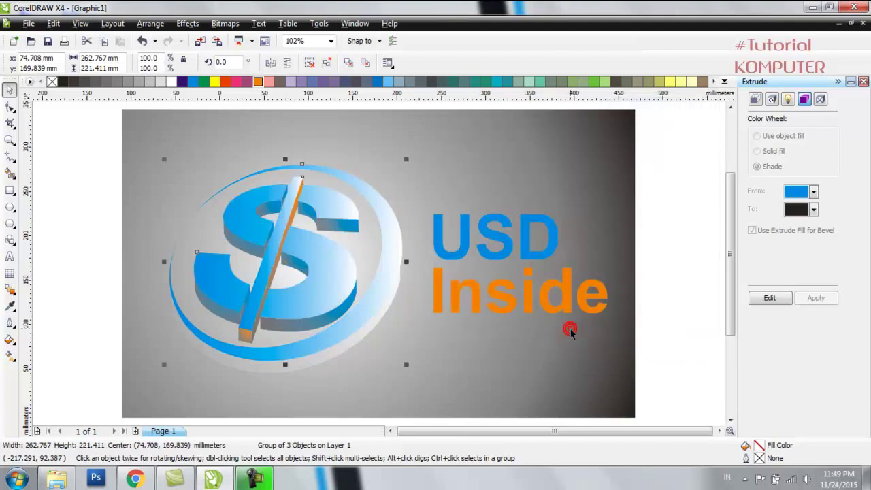
pyautogui.click(655, 290)
# Ungroup the logo, select the S, and bring up its fountain fill settings.
pyautogui.click(326, 253)
pyautogui.rightClick(325, 249)
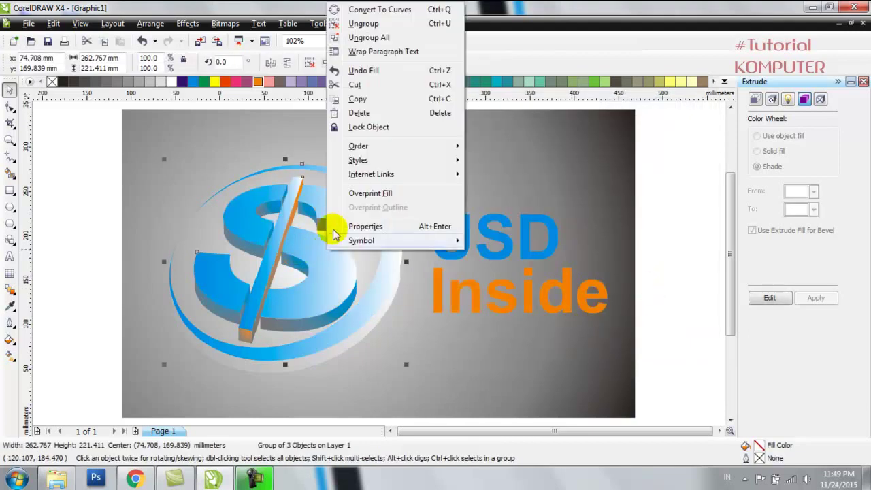
pyautogui.click(373, 24)
pyautogui.click(101, 203)
pyautogui.click(217, 281)
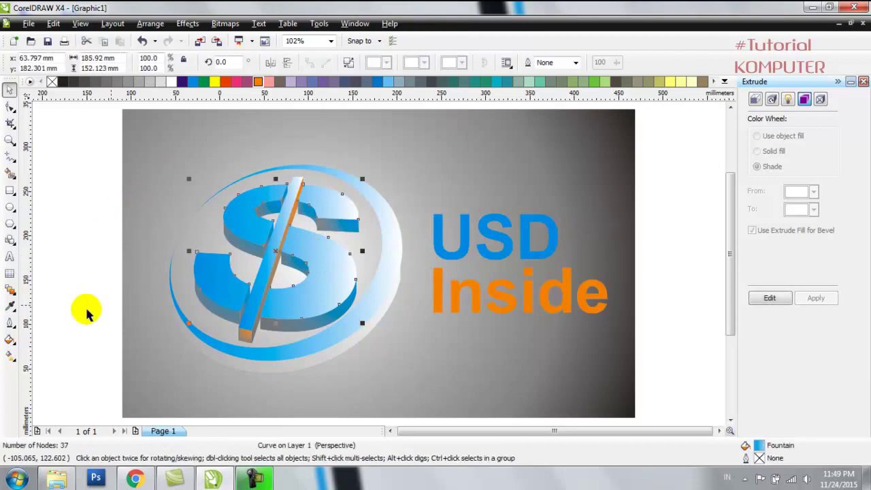
pyautogui.click(10, 338)
pyautogui.click(58, 360)
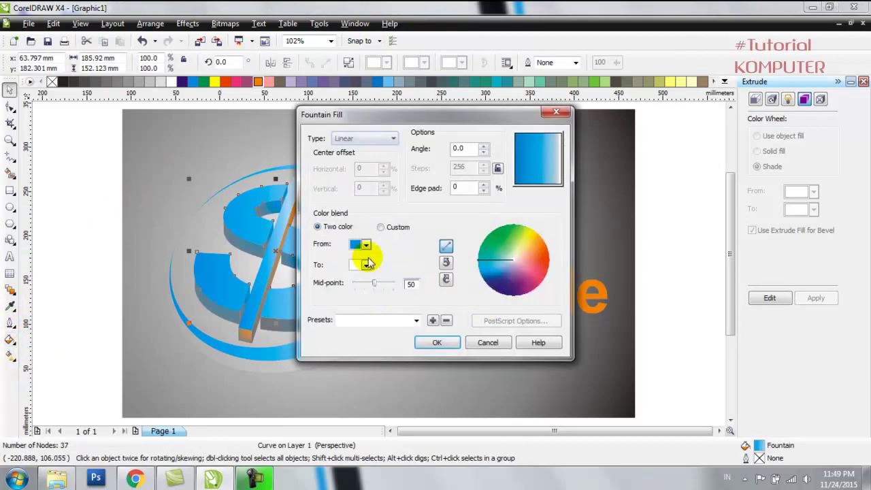